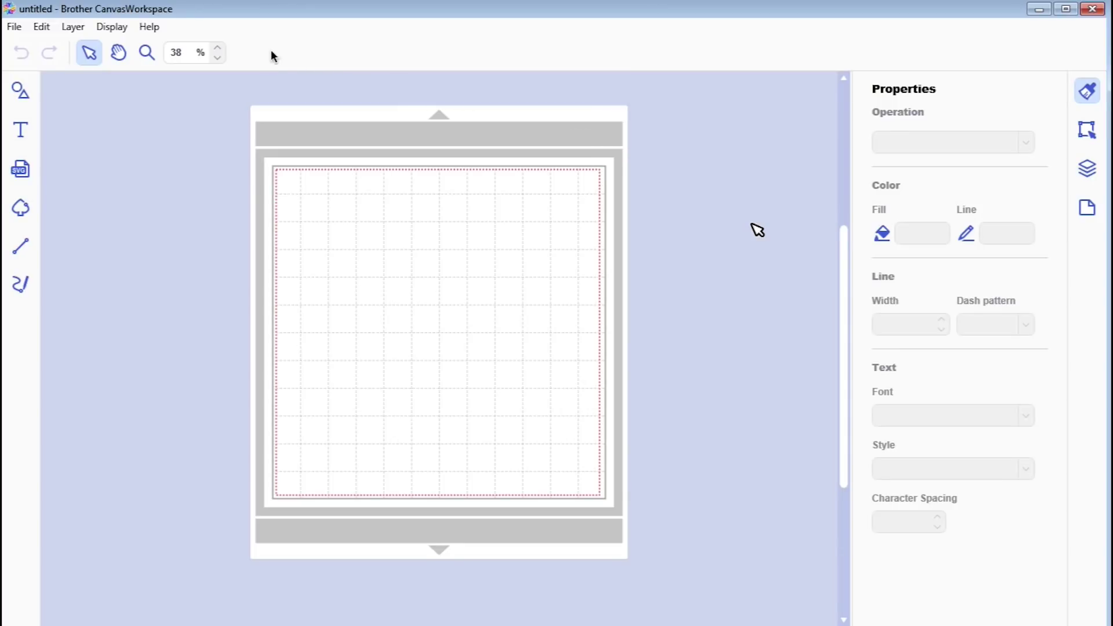
{"action": "left_click", "coordinate": [13, 28]}
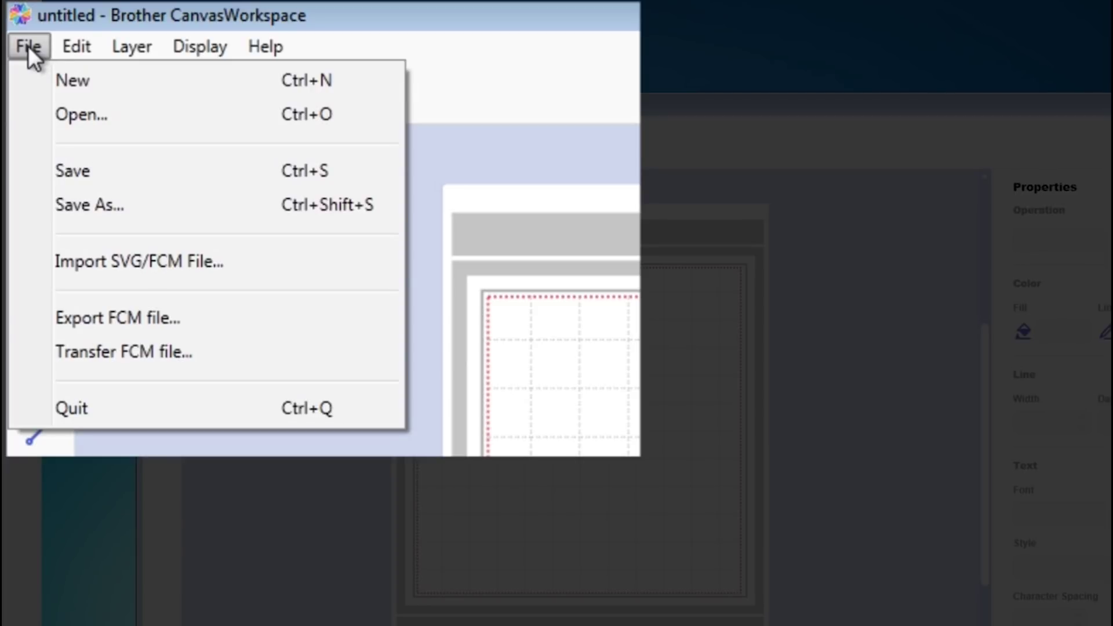
{"action": "mouse_move", "coordinate": [65, 48]}
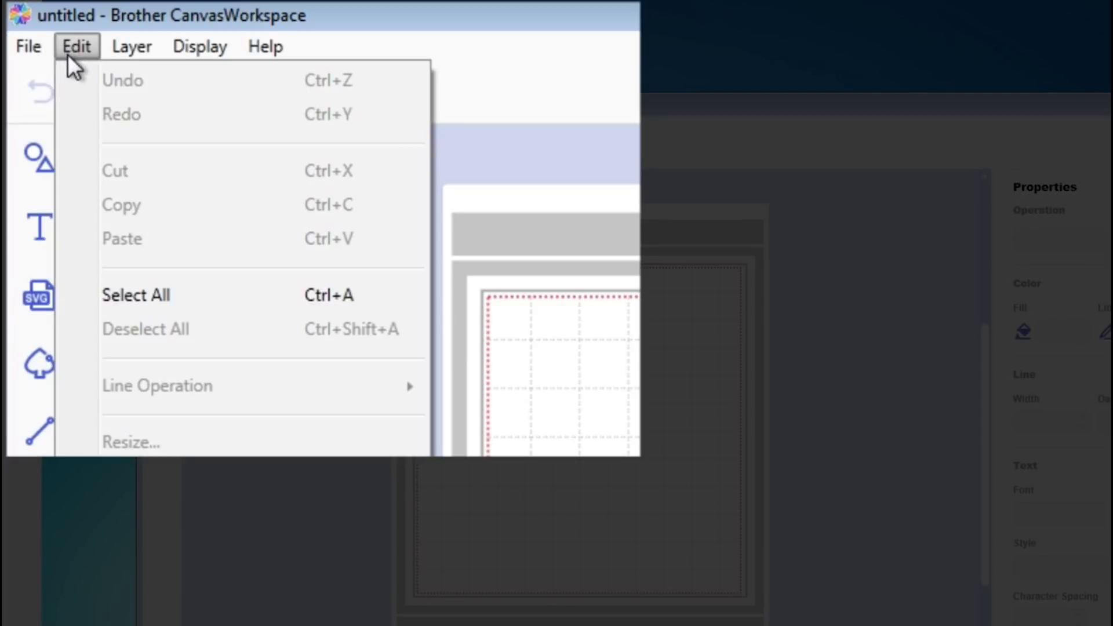
{"action": "mouse_move", "coordinate": [115, 43]}
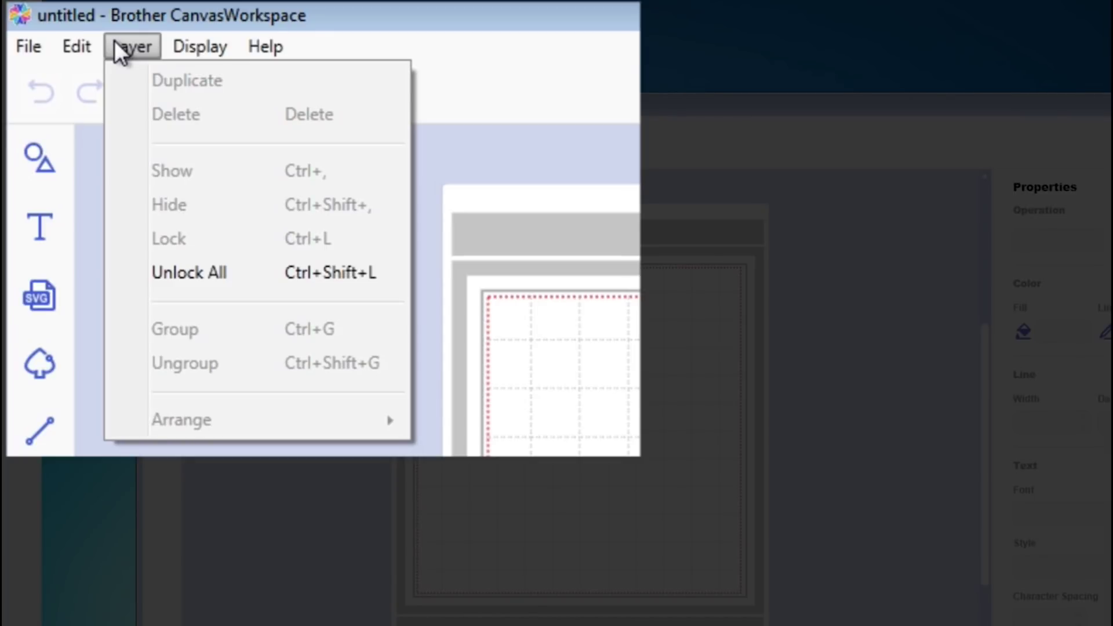
{"action": "mouse_move", "coordinate": [194, 45]}
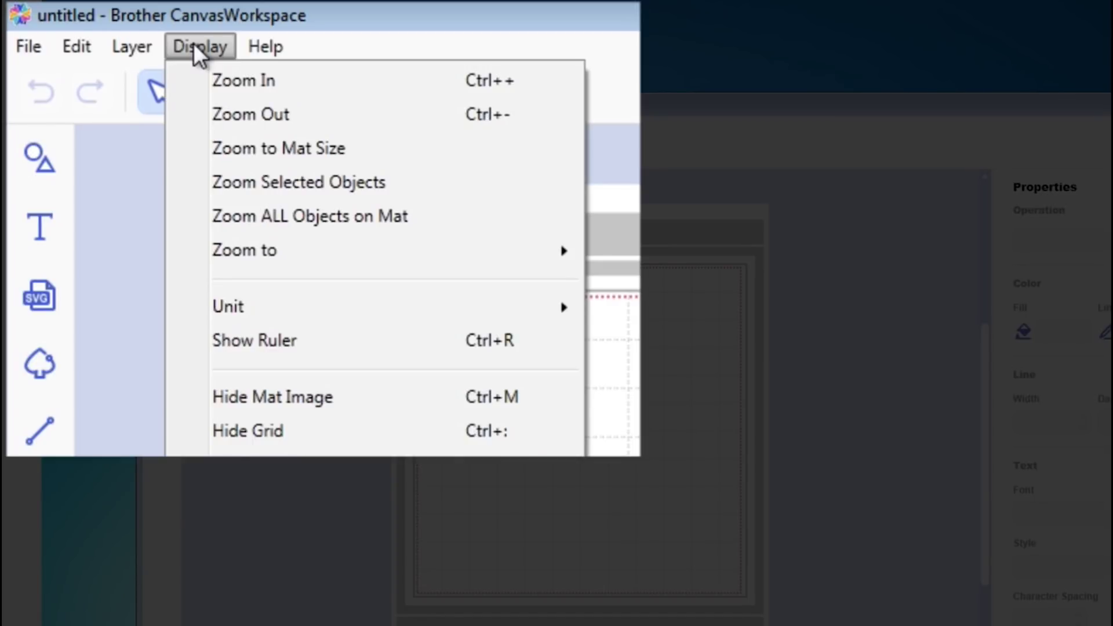
{"action": "mouse_move", "coordinate": [278, 46]}
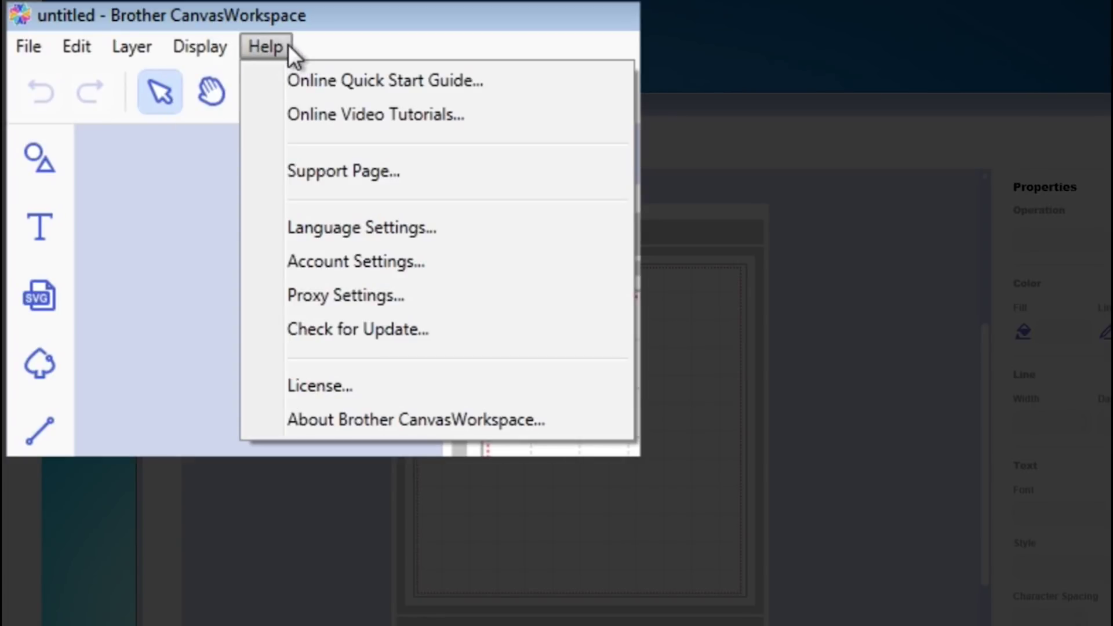
{"action": "left_click", "coordinate": [895, 47]}
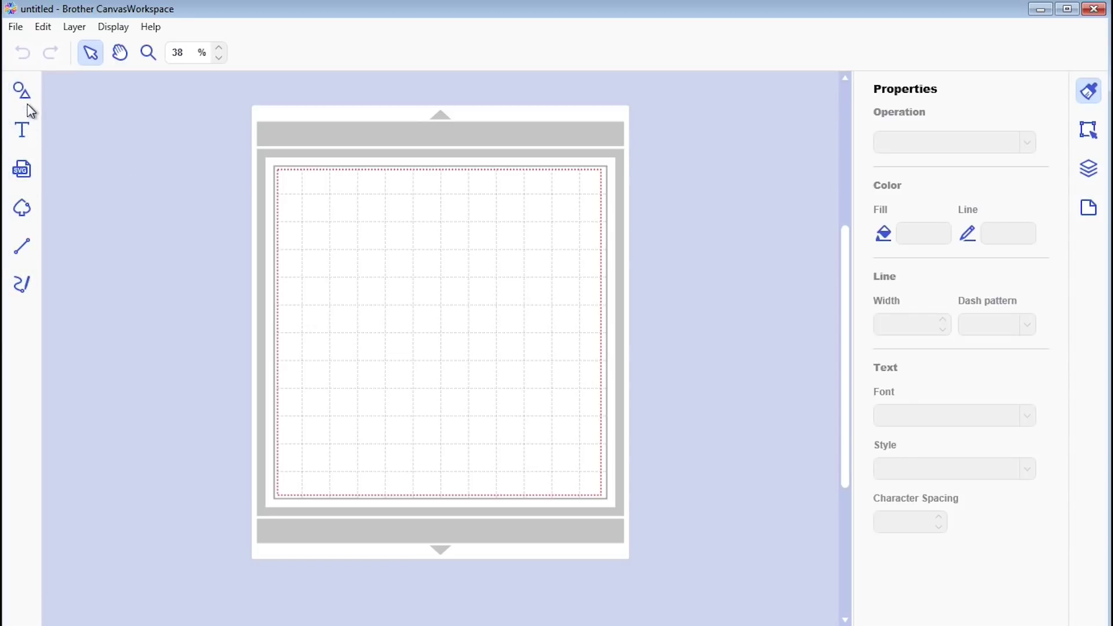
Step: Add a plain square with sharp corners from the basic shapes library to the mat
{"action": "left_click", "coordinate": [24, 93]}
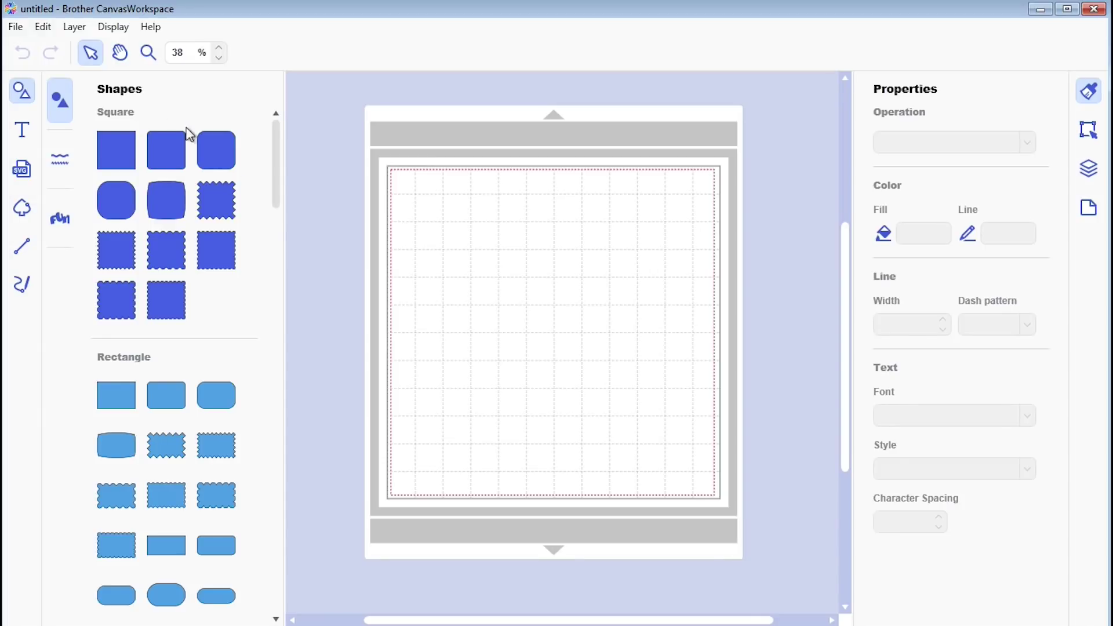
{"action": "mouse_move", "coordinate": [273, 185]}
{"action": "left_mouse_down"}
{"action": "mouse_move", "coordinate": [263, 423]}
{"action": "mouse_move", "coordinate": [281, 190]}
{"action": "left_mouse_up"}
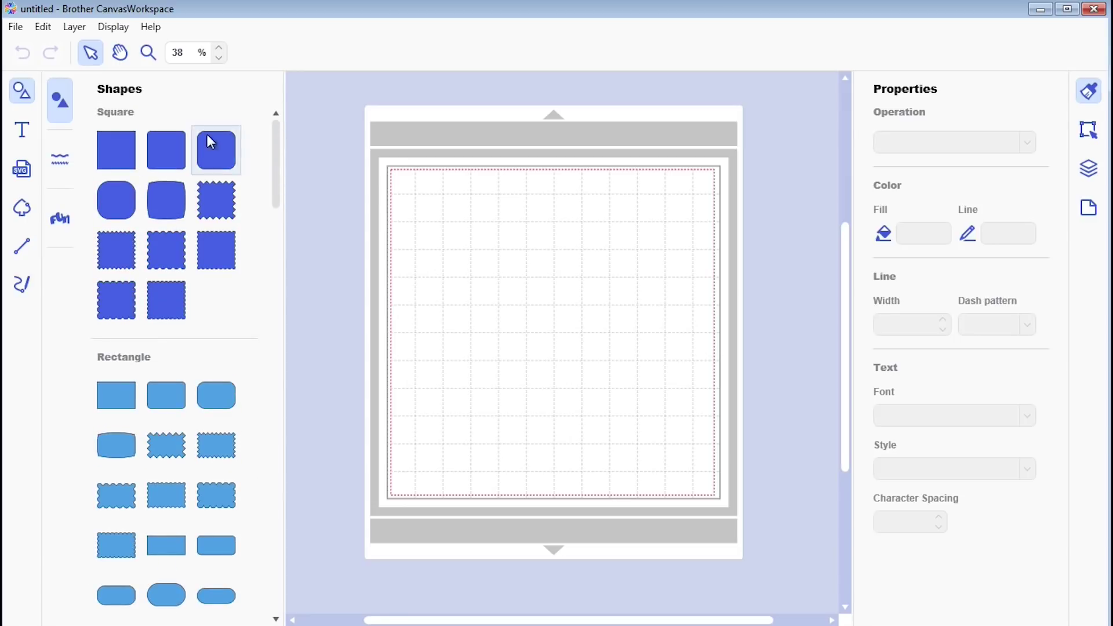
{"action": "left_click", "coordinate": [113, 138]}
Step: Place a rounded square beside the plain square on the mat and delete it again
{"action": "left_click_drag", "start_coordinate": [216, 150], "coordinate": [467, 214]}
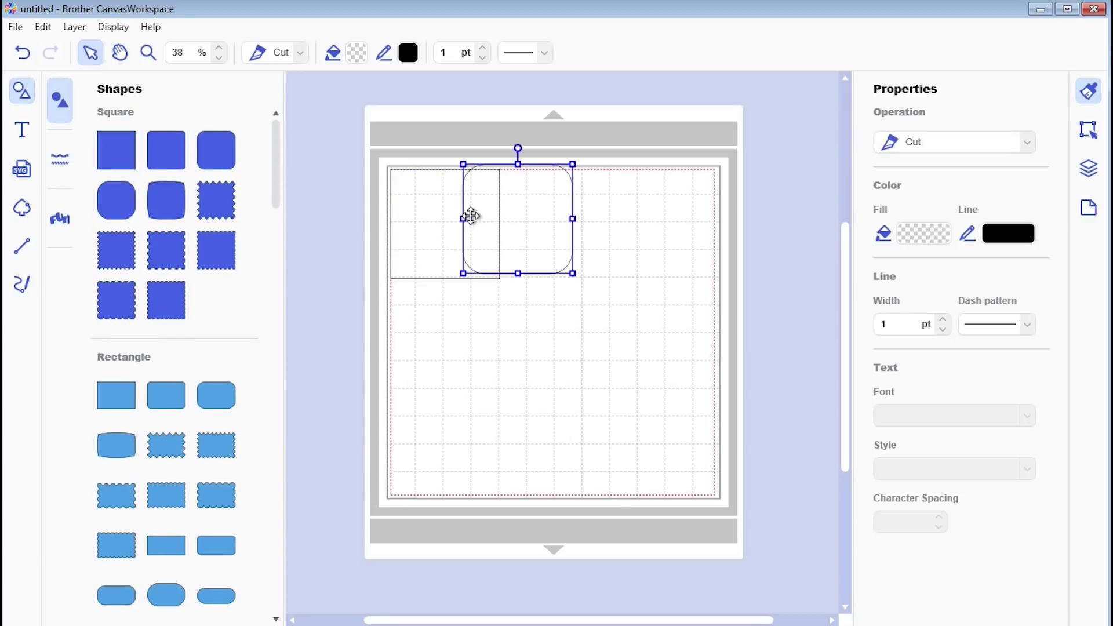
{"action": "left_click_drag", "start_coordinate": [548, 219], "coordinate": [608, 244]}
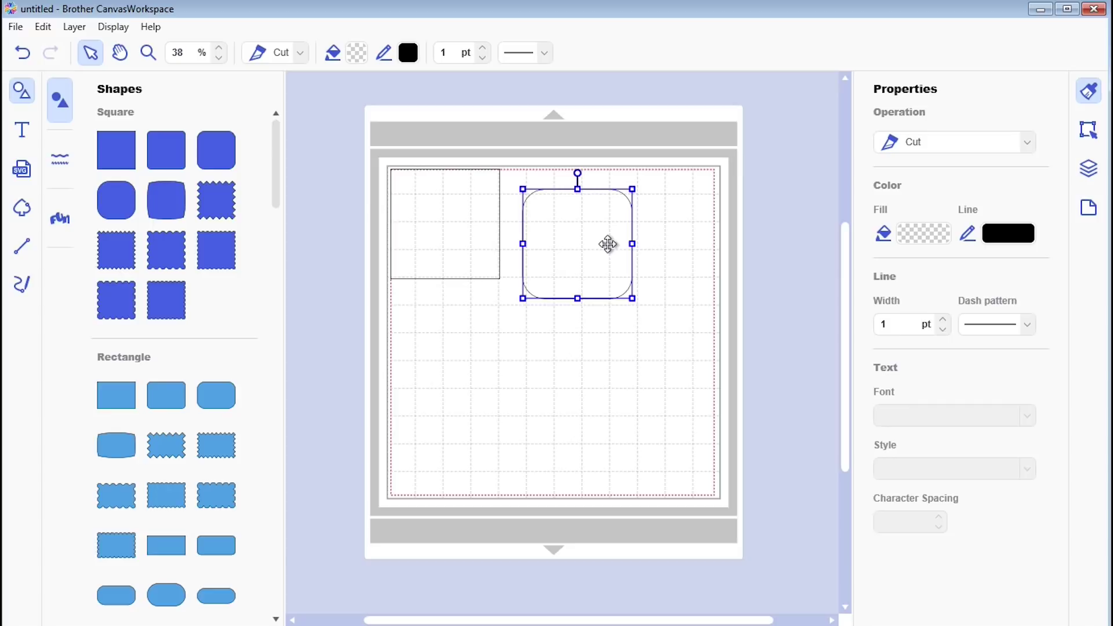
{"action": "key", "text": "Delete"}
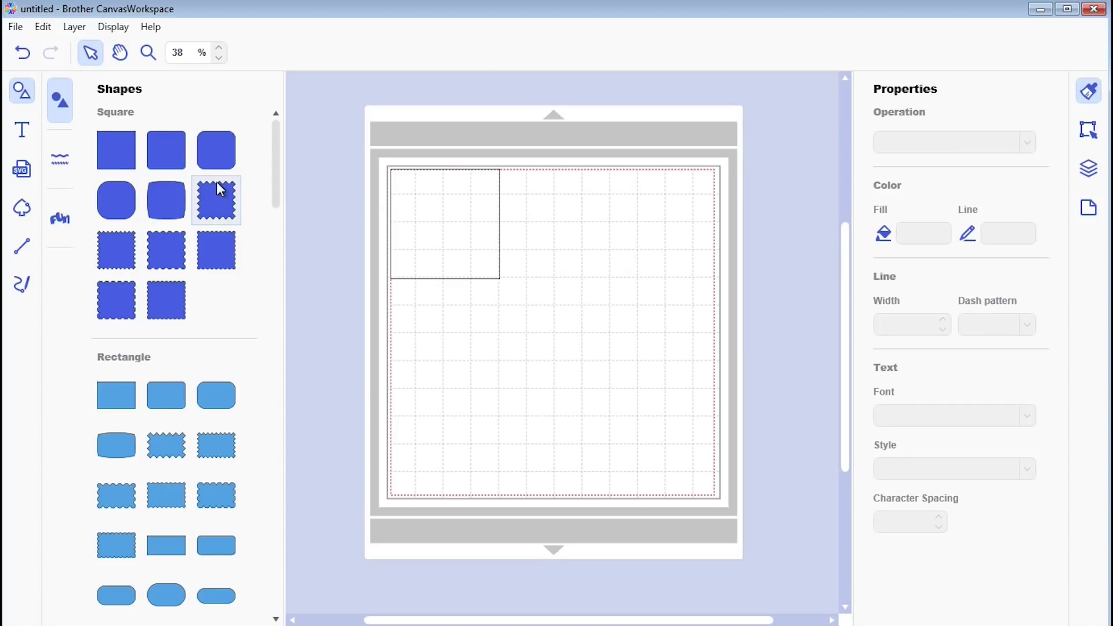
{"action": "left_click", "coordinate": [60, 167]}
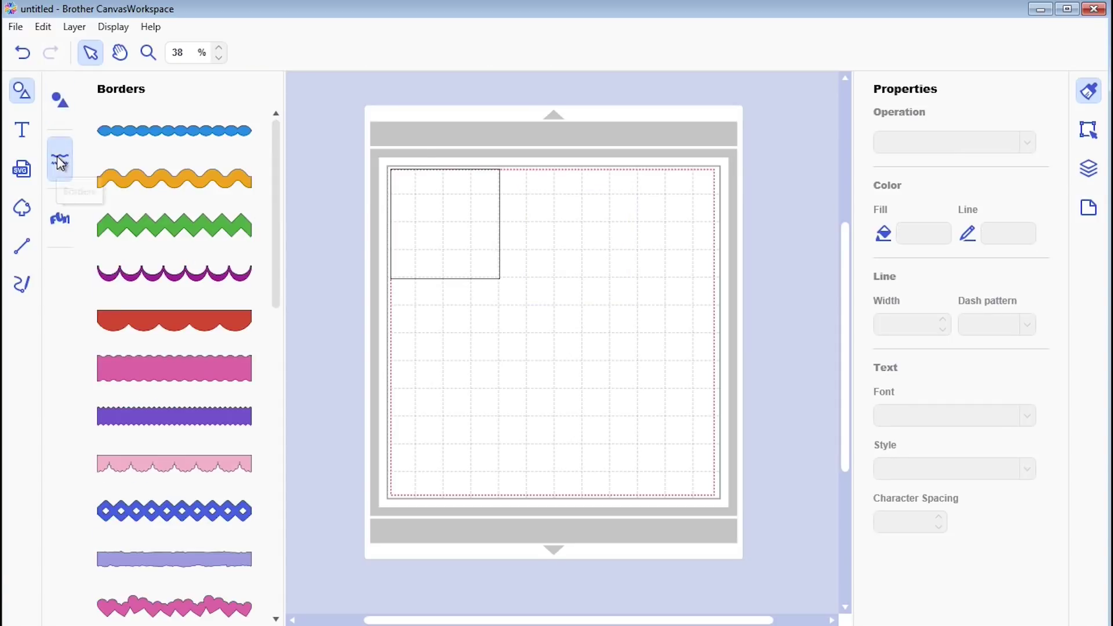
{"action": "left_click", "coordinate": [62, 219]}
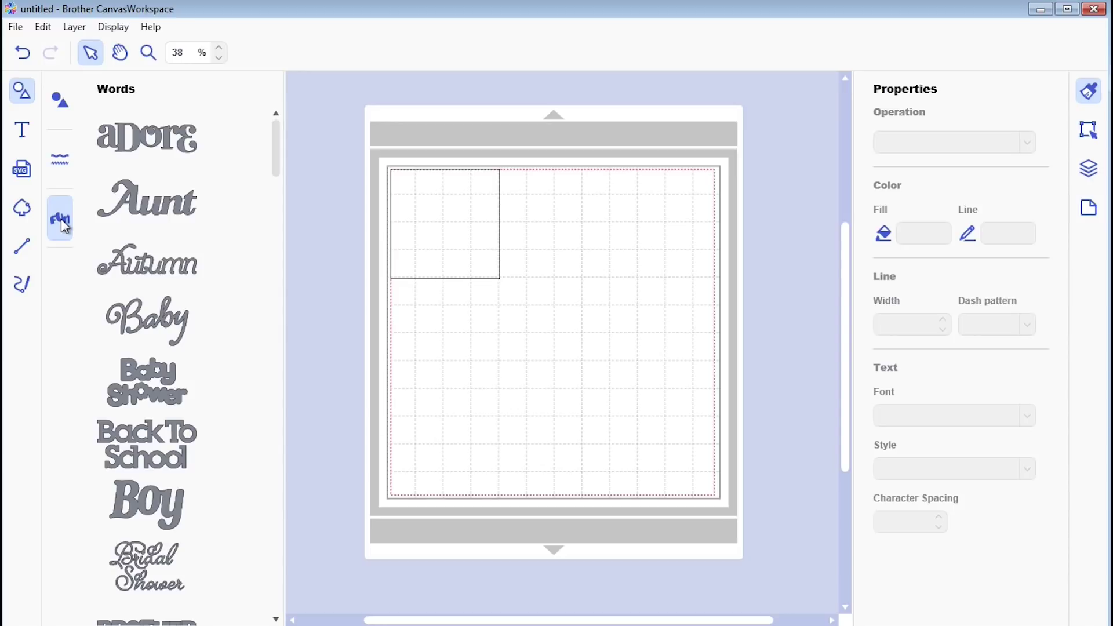
{"action": "left_click", "coordinate": [25, 94]}
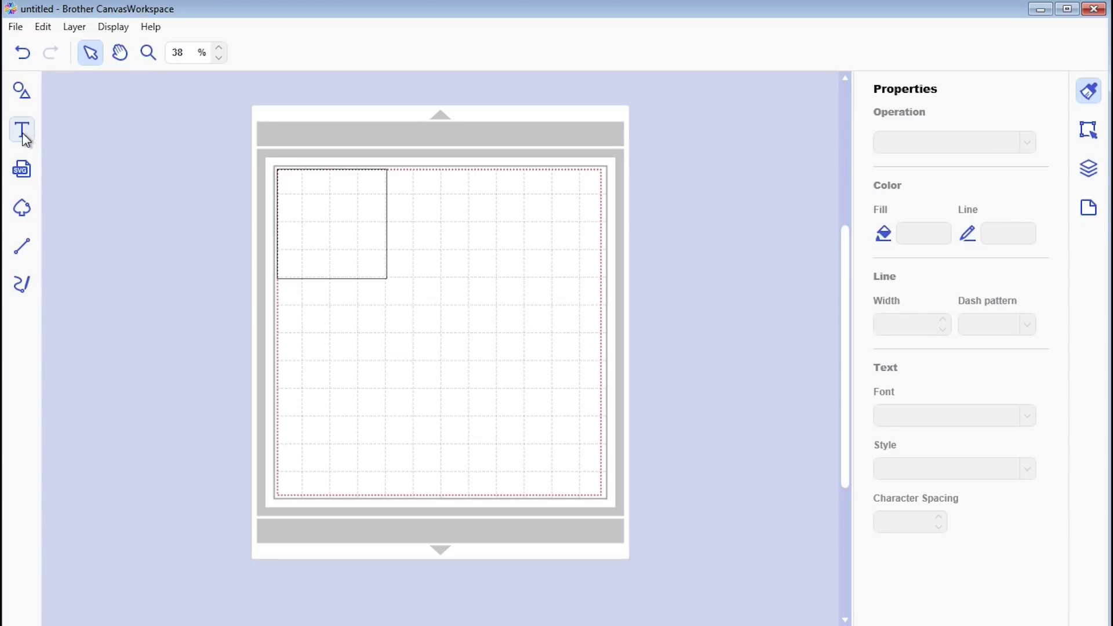
Step: Add the text "Hello" in the Brussels font on the lower part of the mat, below the square
{"action": "left_click", "coordinate": [23, 134]}
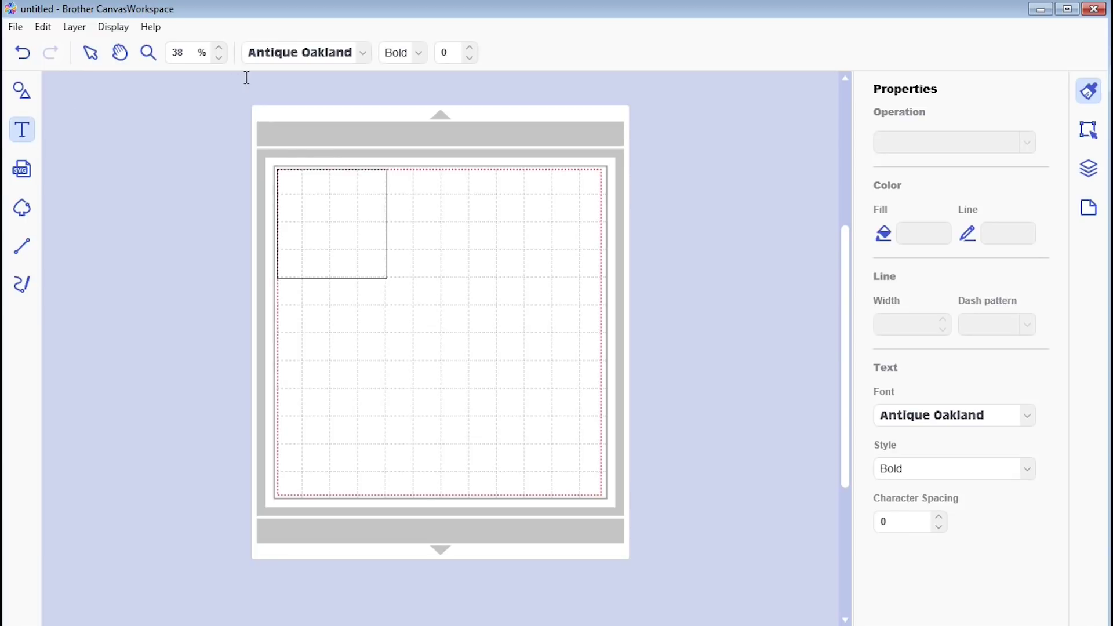
{"action": "left_click", "coordinate": [362, 53]}
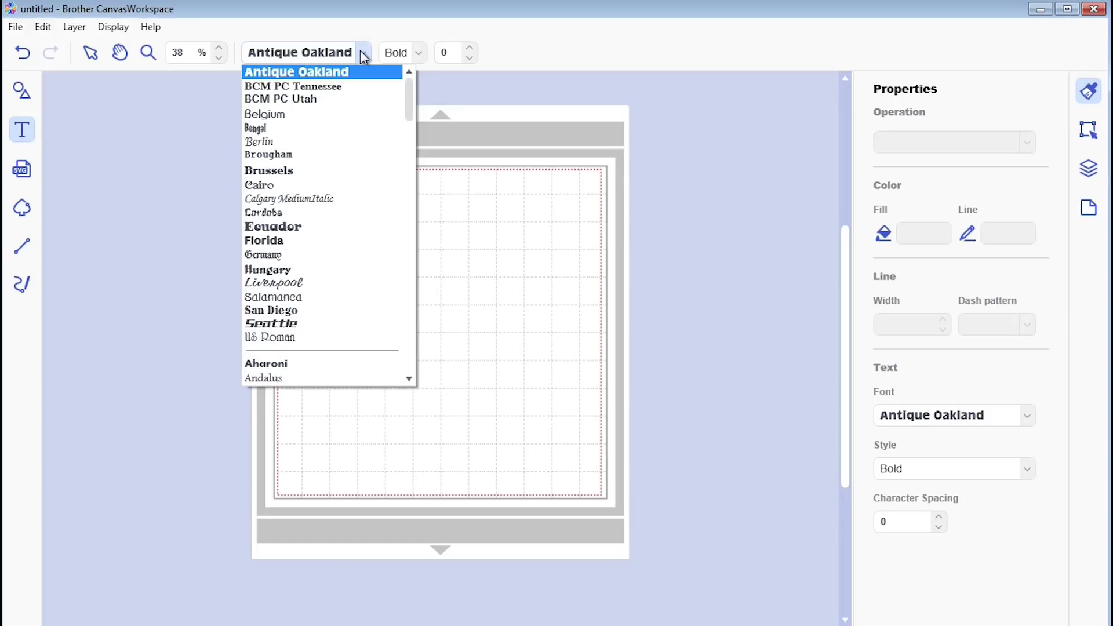
{"action": "scroll", "coordinate": [338, 157], "scroll_direction": "down", "scroll_amount": 1}
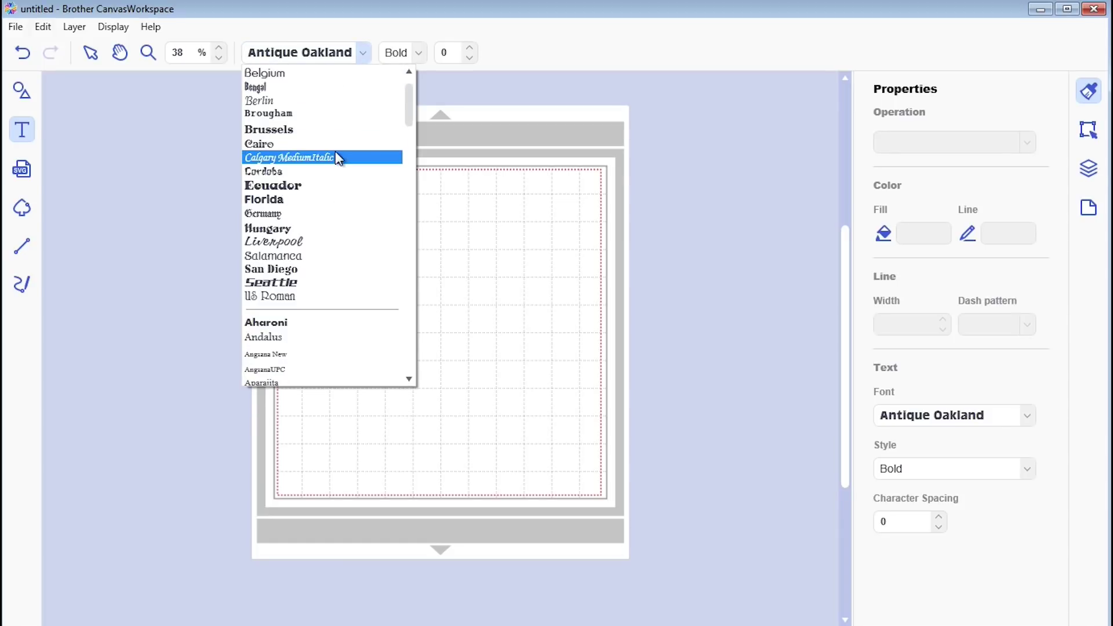
{"action": "left_click", "coordinate": [285, 128]}
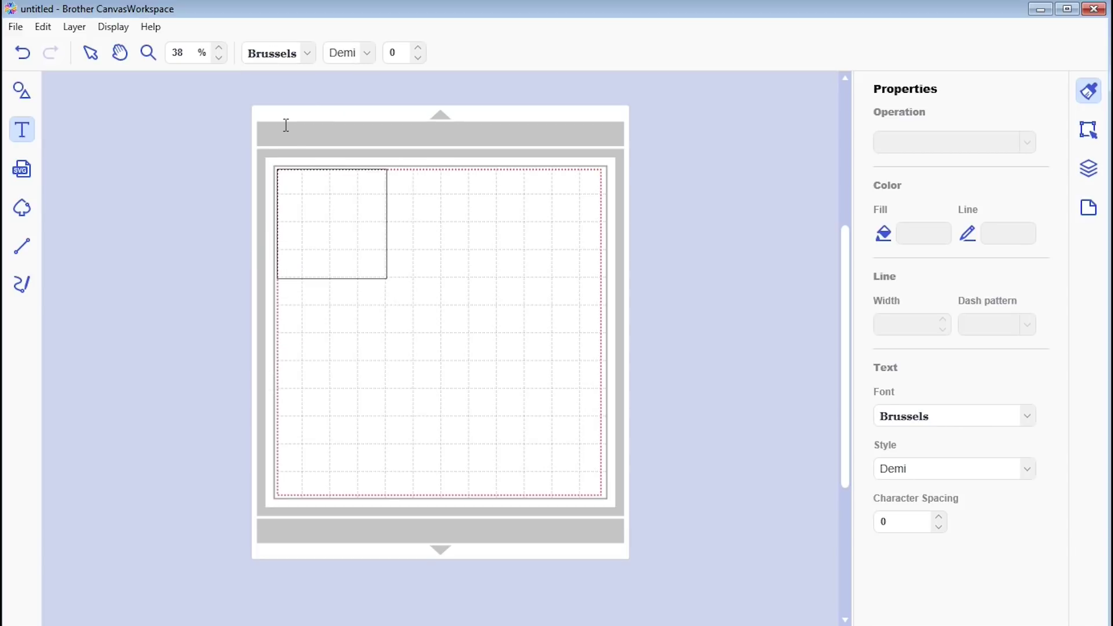
{"action": "left_click", "coordinate": [342, 371]}
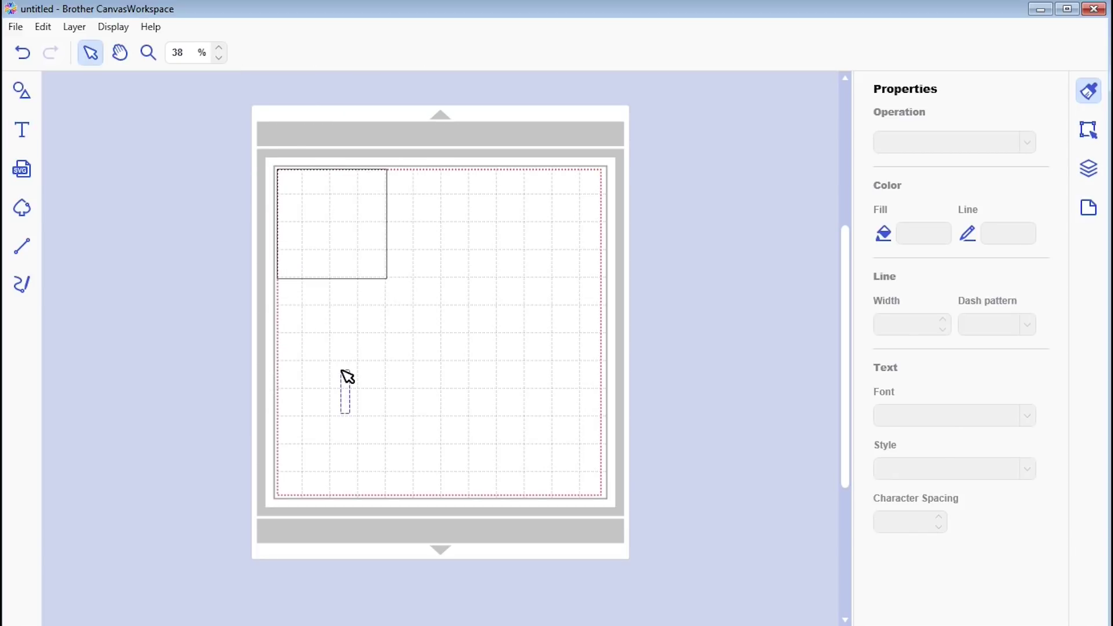
{"action": "type", "text": "Hello"}
{"action": "left_click", "coordinate": [442, 376]}
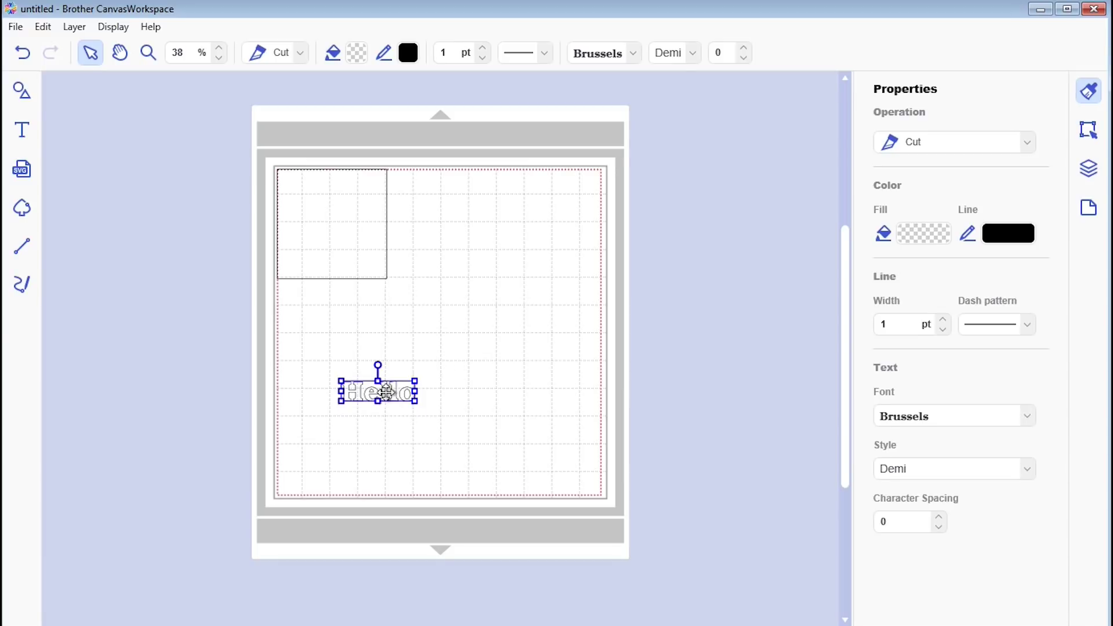
Step: Enlarge the "Hello" text to roughly three times its size and move it up to just below the square
{"action": "left_click_drag", "start_coordinate": [419, 403], "coordinate": [530, 480]}
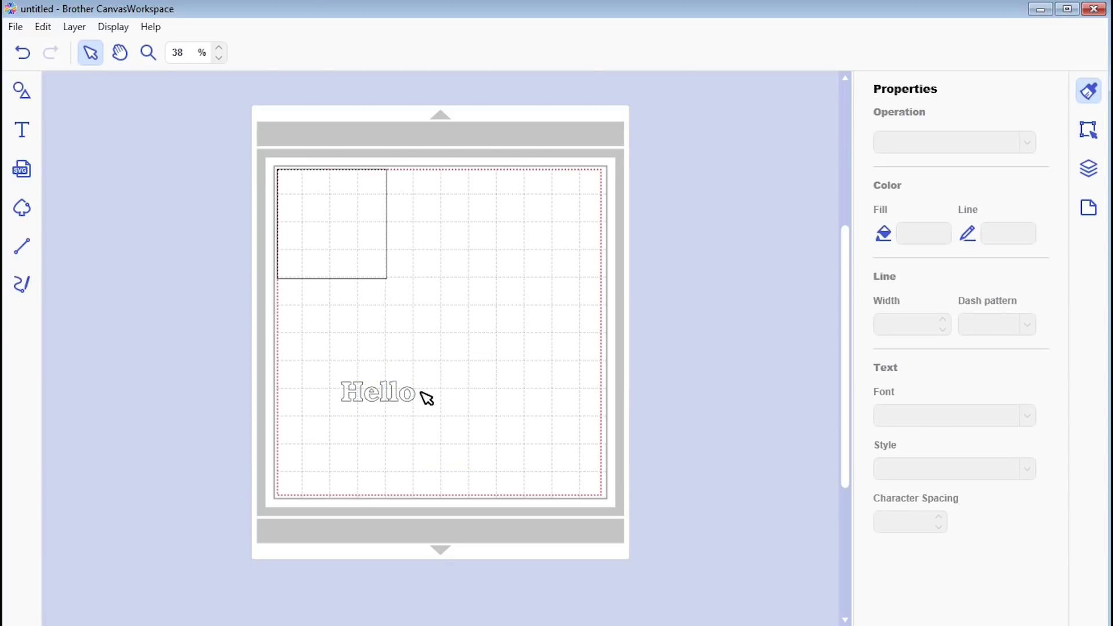
{"action": "left_click", "coordinate": [380, 391]}
{"action": "left_click_drag", "start_coordinate": [421, 406], "coordinate": [500, 473]}
{"action": "left_click", "coordinate": [390, 392]}
{"action": "left_click_drag", "start_coordinate": [415, 404], "coordinate": [563, 470]}
{"action": "left_click_drag", "start_coordinate": [489, 403], "coordinate": [448, 319]}
{"action": "left_click", "coordinate": [456, 401]}
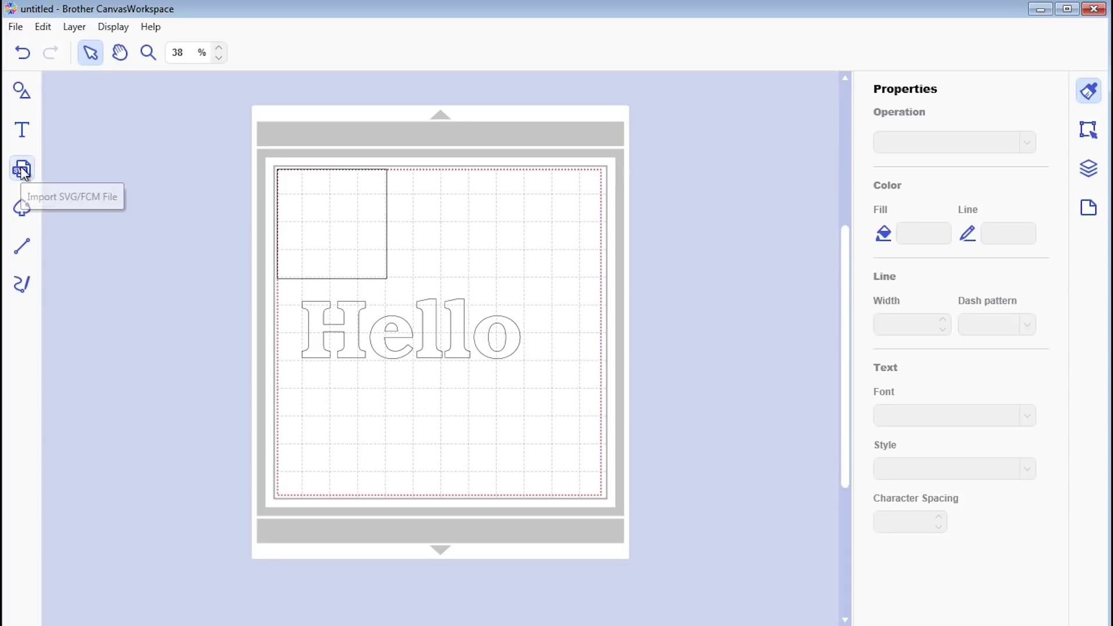
Step: Load the Tulips image from the Sample Pictures folder for image tracing
{"action": "left_click", "coordinate": [22, 209]}
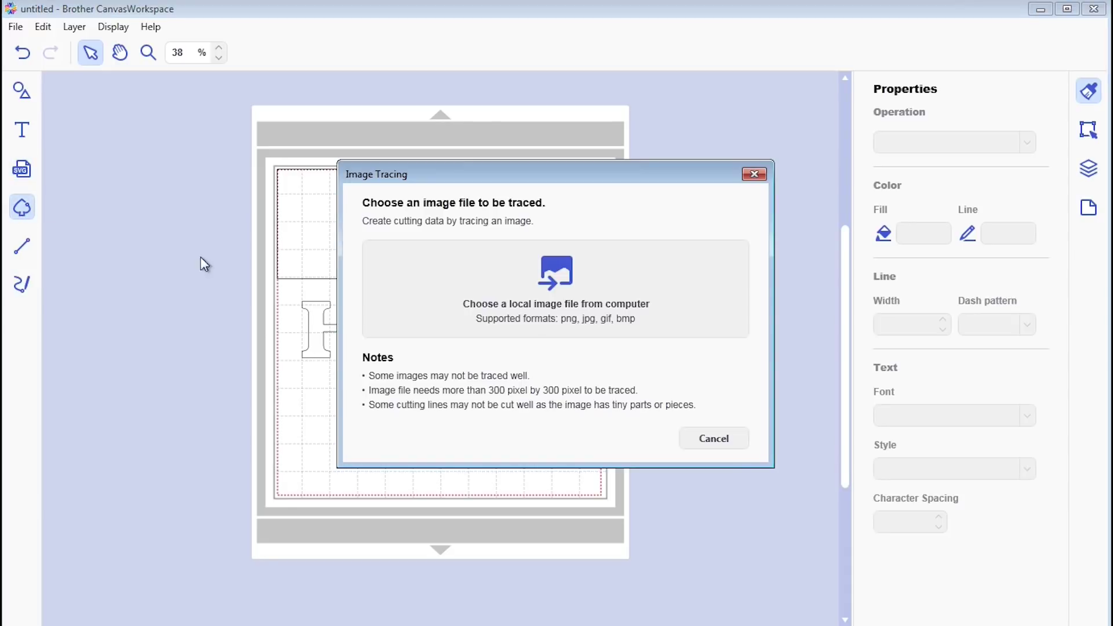
{"action": "left_click", "coordinate": [551, 277]}
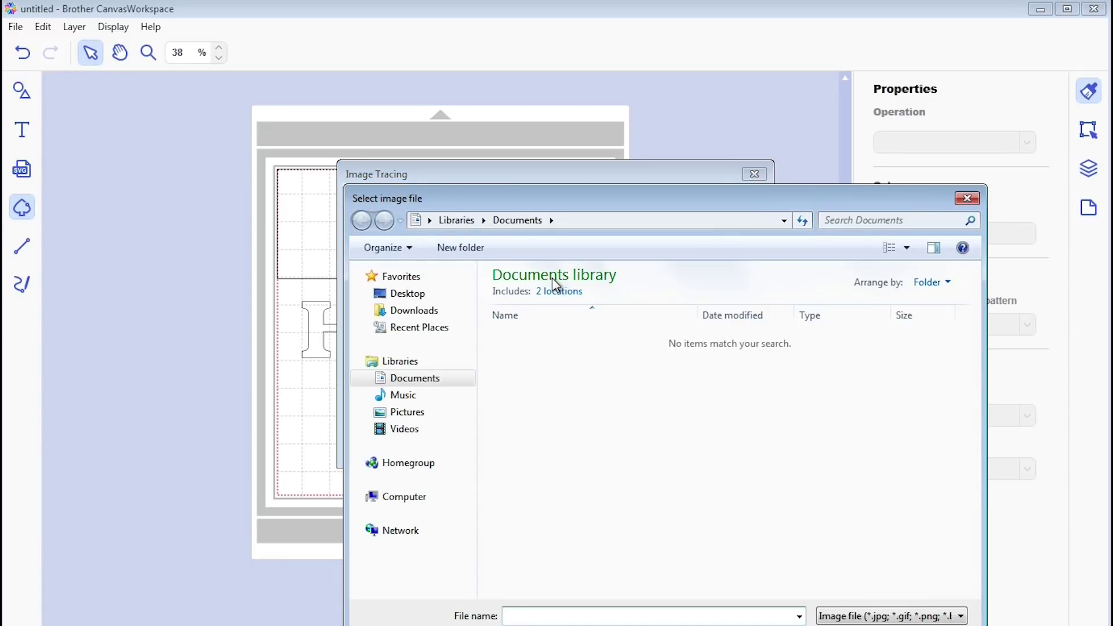
{"action": "left_click", "coordinate": [409, 412]}
{"action": "double_click", "coordinate": [518, 364]}
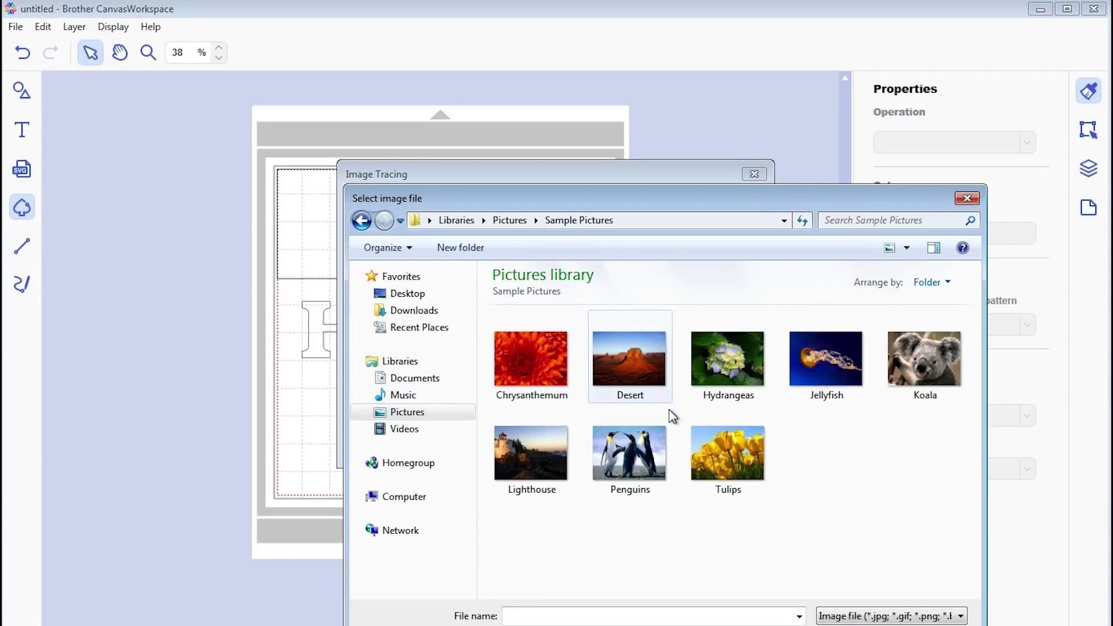
{"action": "left_click", "coordinate": [718, 452]}
{"action": "double_click", "coordinate": [707, 444]}
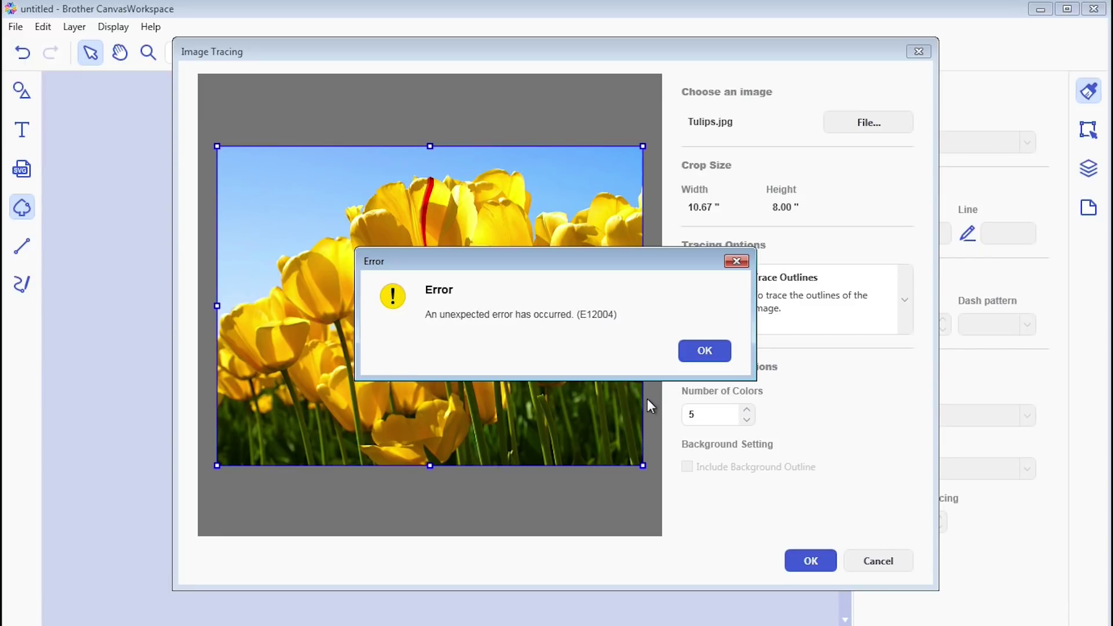
{"action": "left_click", "coordinate": [705, 352]}
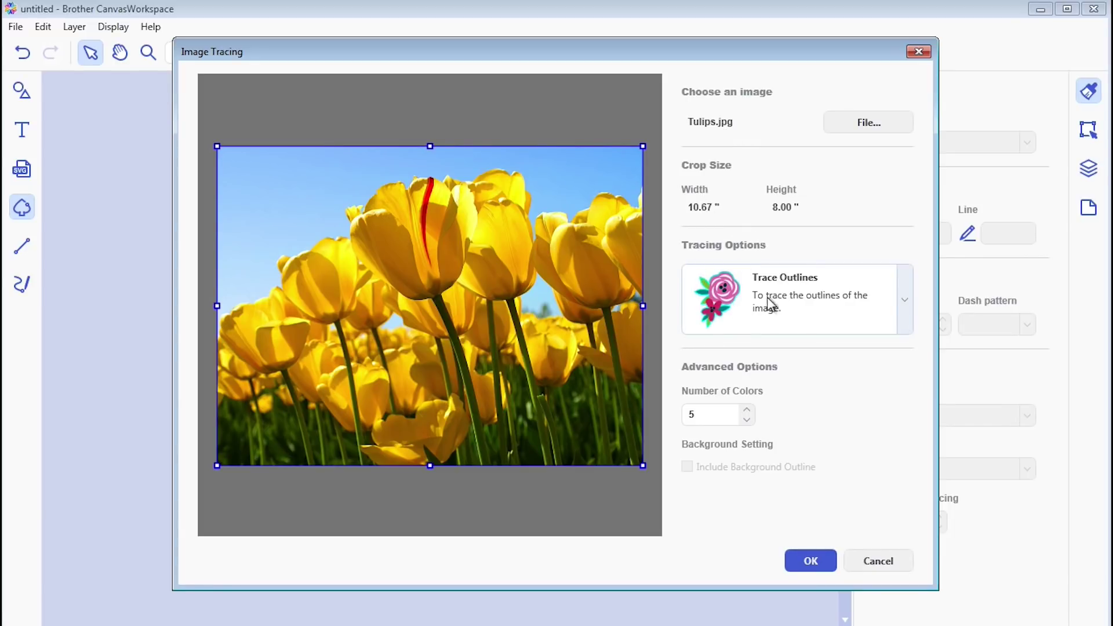
Step: Review the available tracing options for the Tulips image and leave image tracing without applying it
{"action": "left_click", "coordinate": [908, 301]}
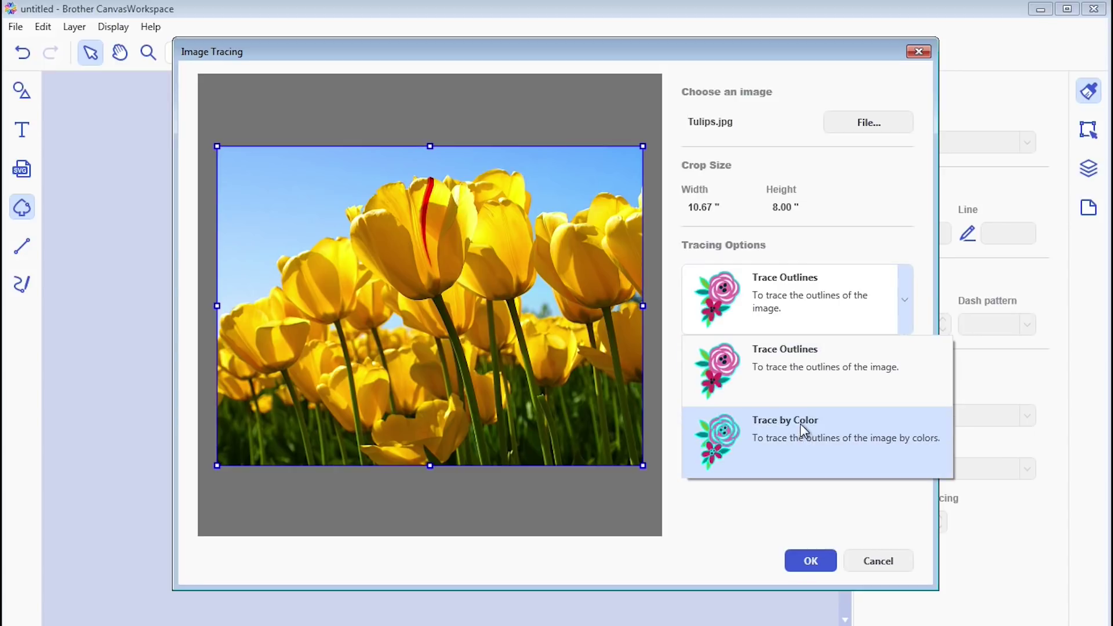
{"action": "left_click", "coordinate": [887, 220]}
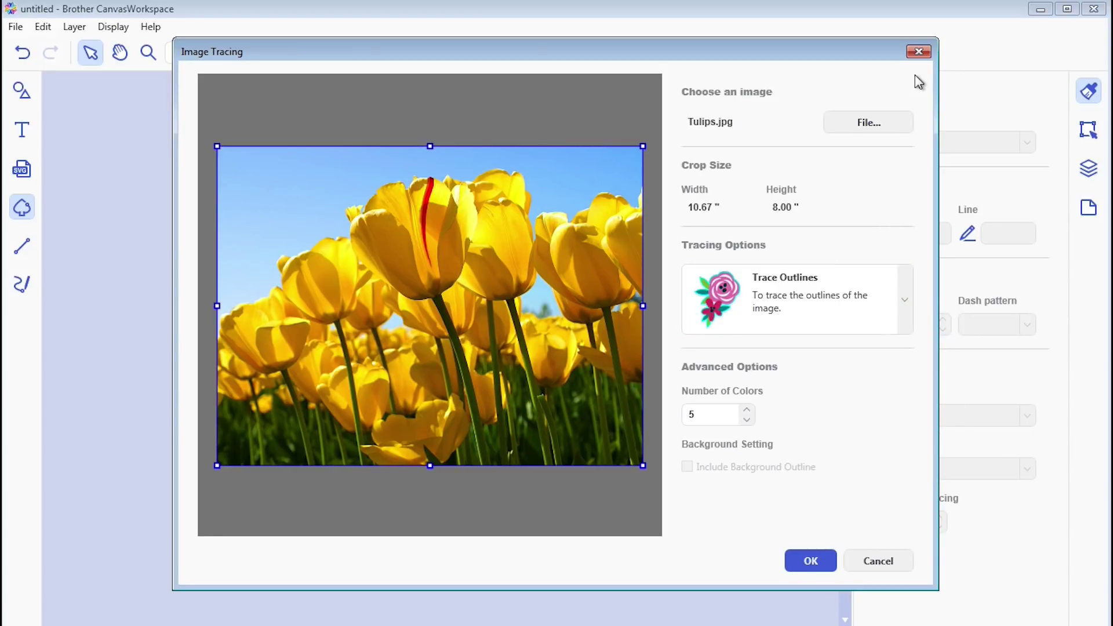
{"action": "left_click", "coordinate": [919, 52]}
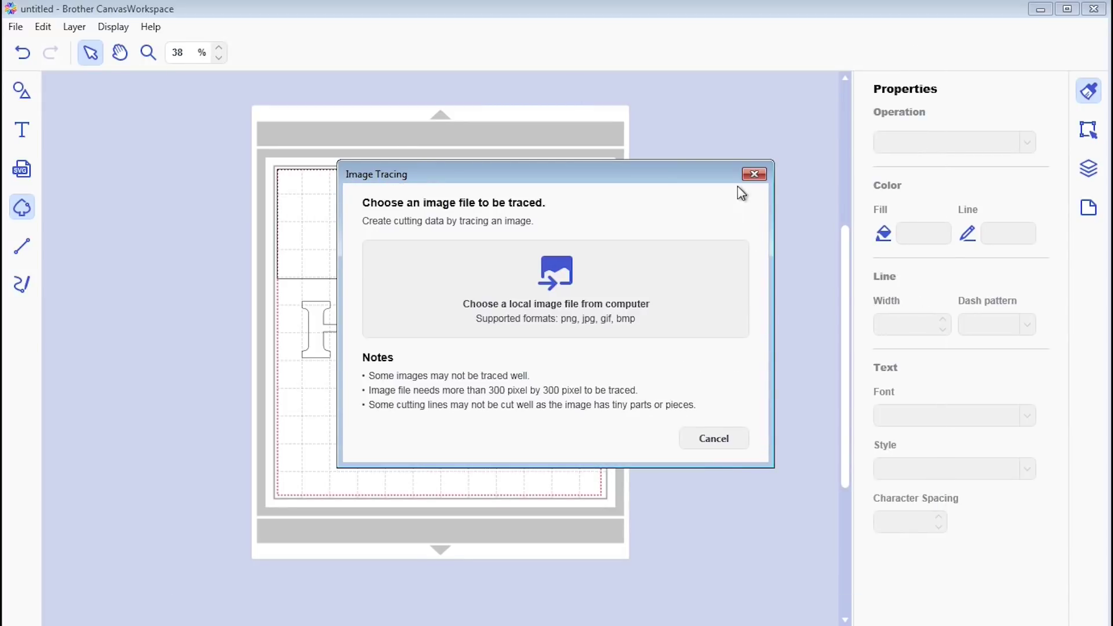
{"action": "left_click", "coordinate": [754, 174]}
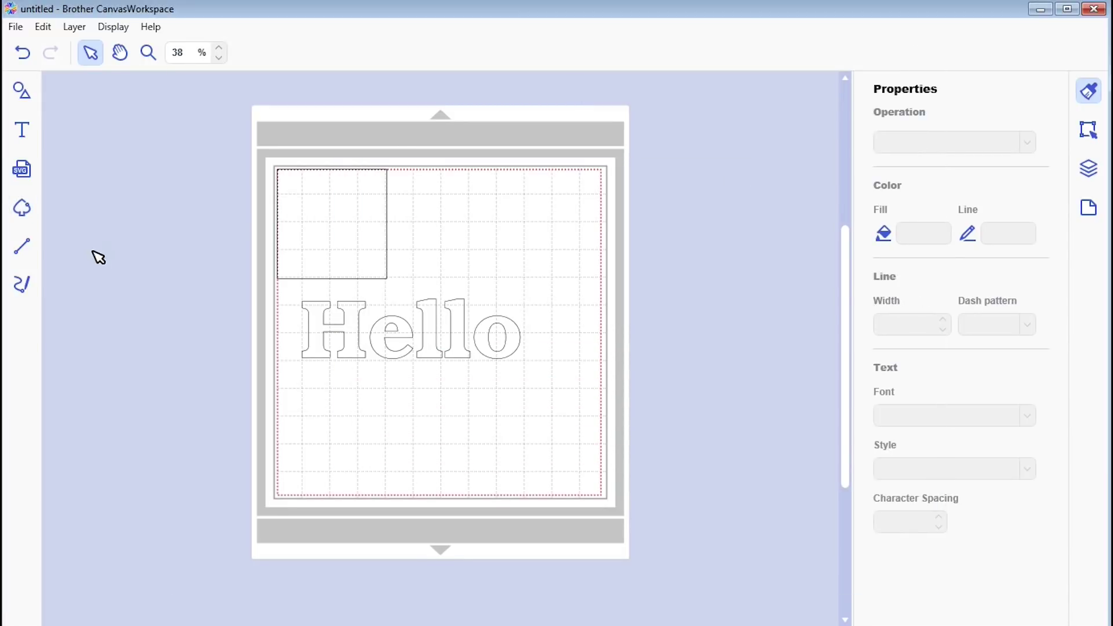
Step: Draw a closed three-point path with one curved corner above the "Hello" text, beside the square, and deselect it
{"action": "left_click", "coordinate": [23, 253]}
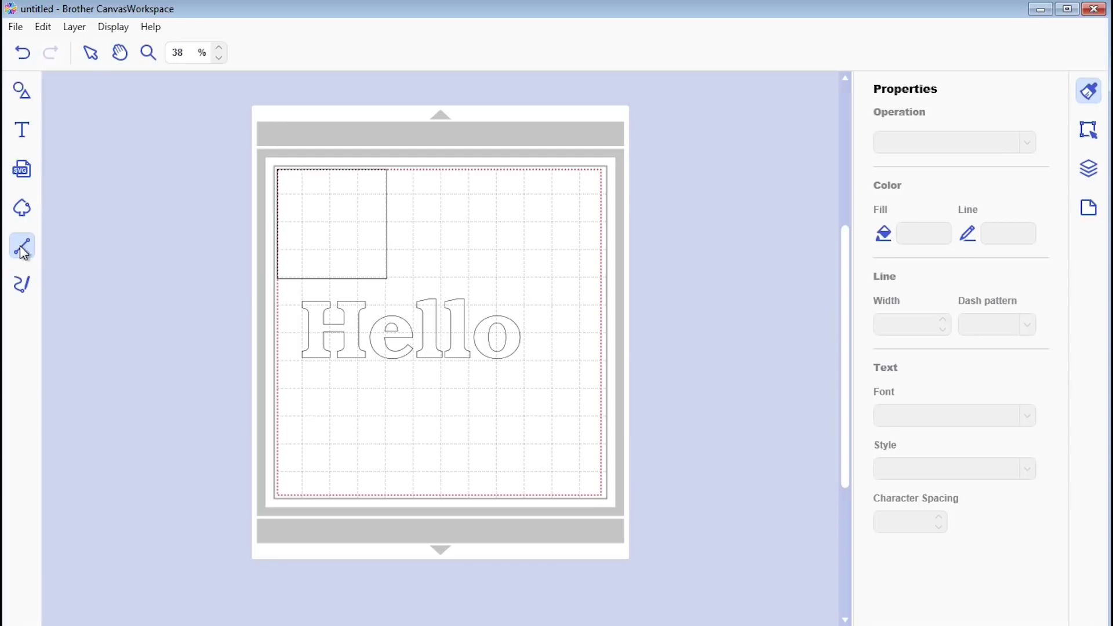
{"action": "left_click", "coordinate": [517, 198]}
{"action": "left_click", "coordinate": [456, 262]}
{"action": "left_click_drag", "start_coordinate": [546, 274], "coordinate": [531, 219]}
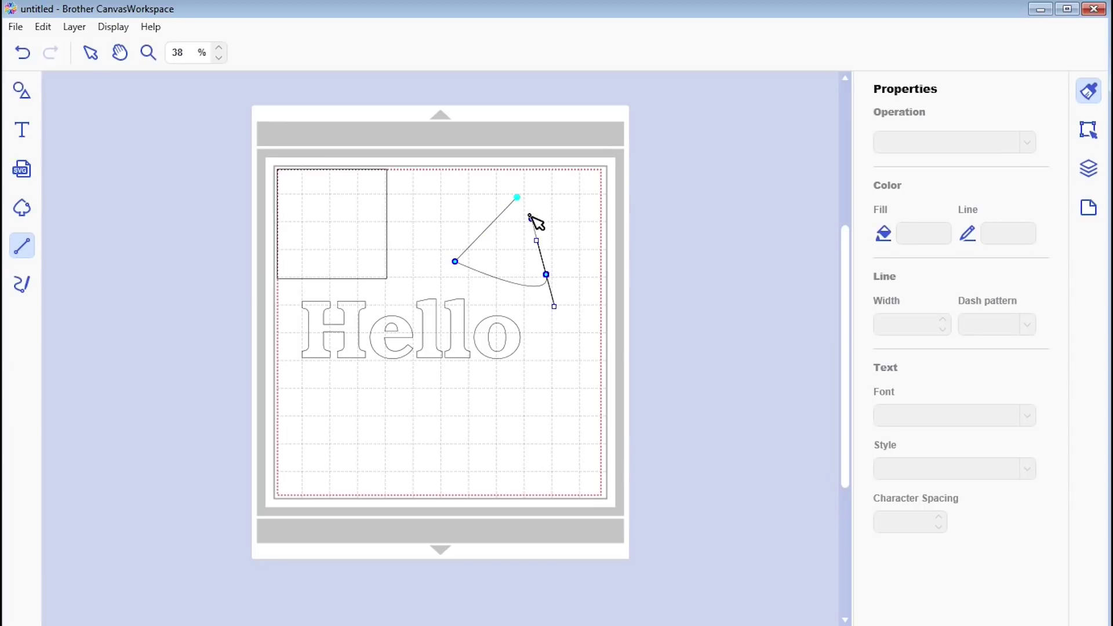
{"action": "left_click", "coordinate": [517, 199]}
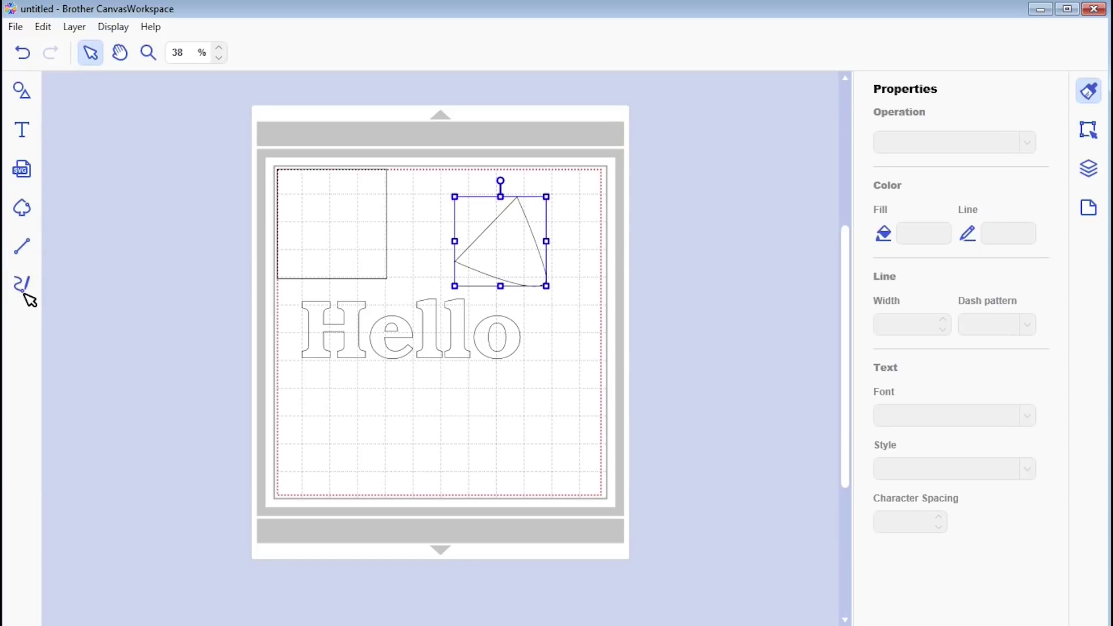
{"action": "key", "text": "Escape"}
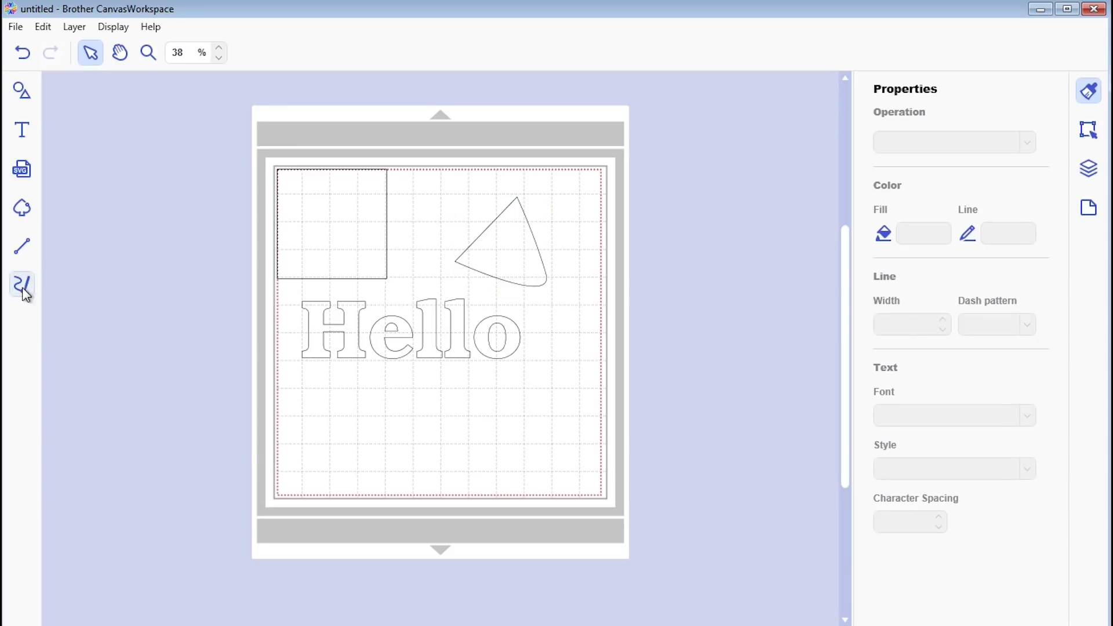
Step: Draw a wavy freehand line below the "Hello" text and delete it
{"action": "left_click_drag", "start_coordinate": [306, 445], "coordinate": [360, 428]}
{"action": "left_click", "coordinate": [21, 284]}
{"action": "mouse_move", "coordinate": [318, 402]}
{"action": "left_mouse_down"}
{"action": "mouse_move", "coordinate": [357, 386]}
{"action": "mouse_move", "coordinate": [367, 421]}
{"action": "mouse_move", "coordinate": [525, 447]}
{"action": "left_mouse_up"}
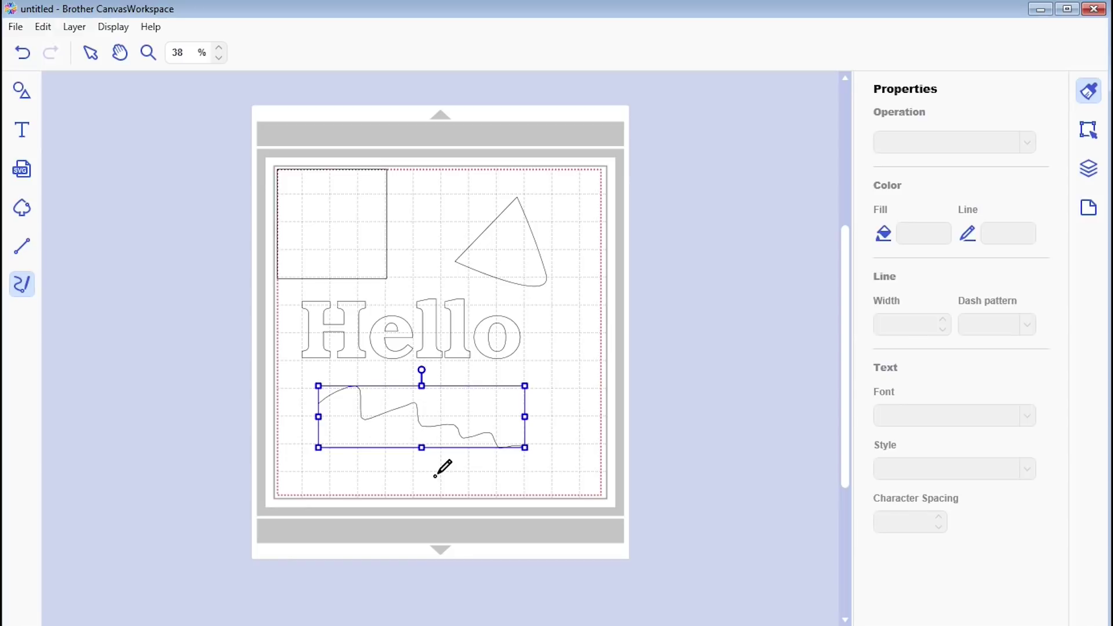
{"action": "key", "text": "Delete"}
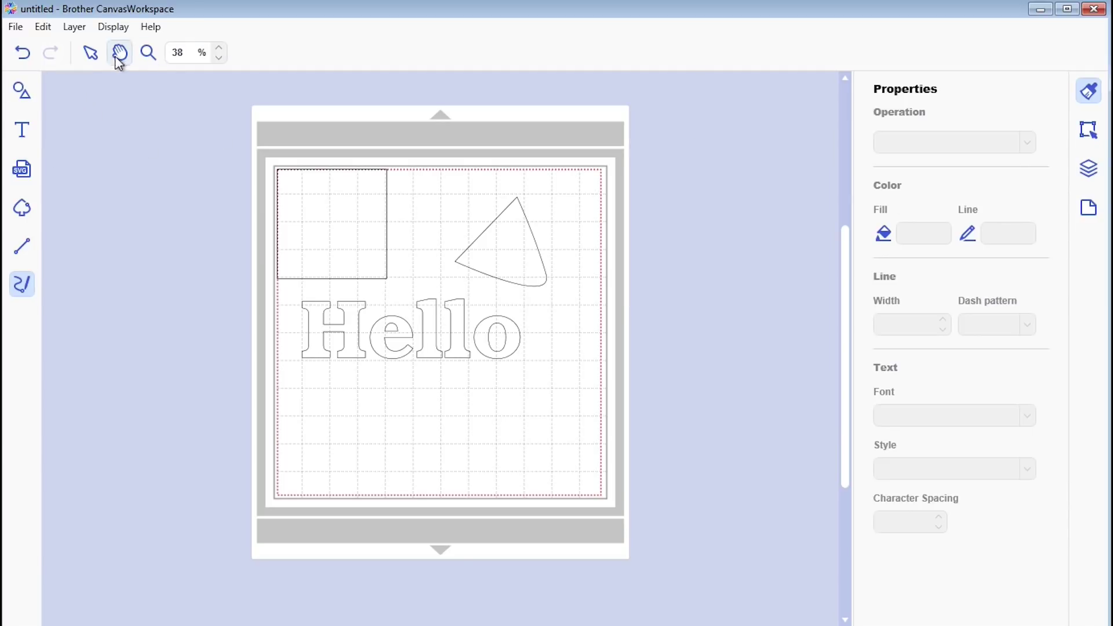
Step: Check the operation choices for the square and fill it with the light teal colour #66C5D6
{"action": "left_click", "coordinate": [89, 52]}
{"action": "left_click", "coordinate": [341, 231]}
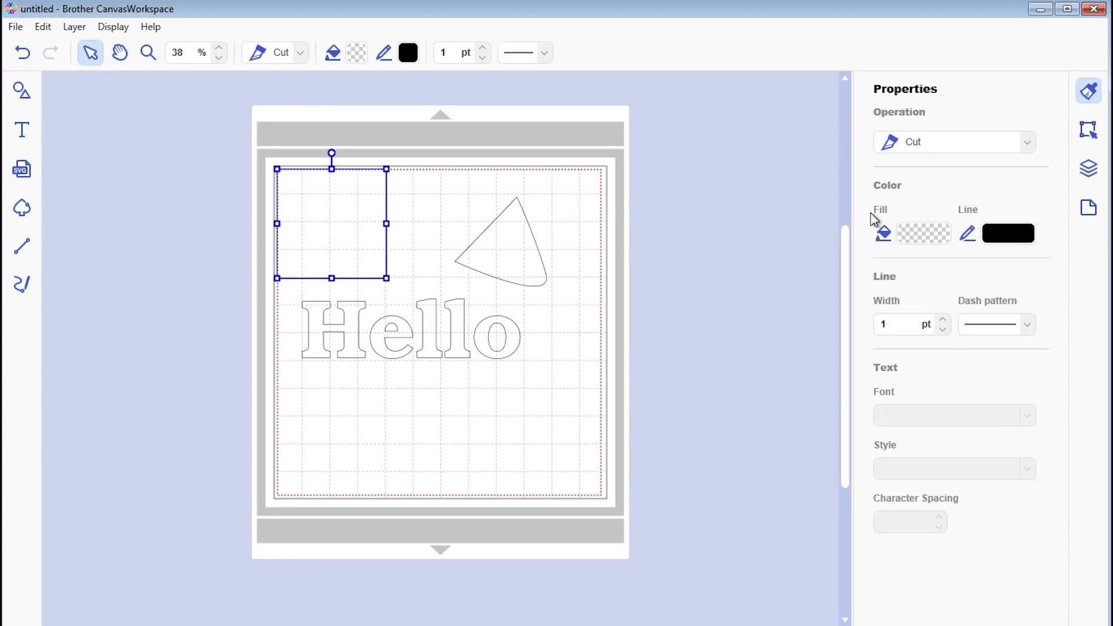
{"action": "left_click", "coordinate": [1028, 144]}
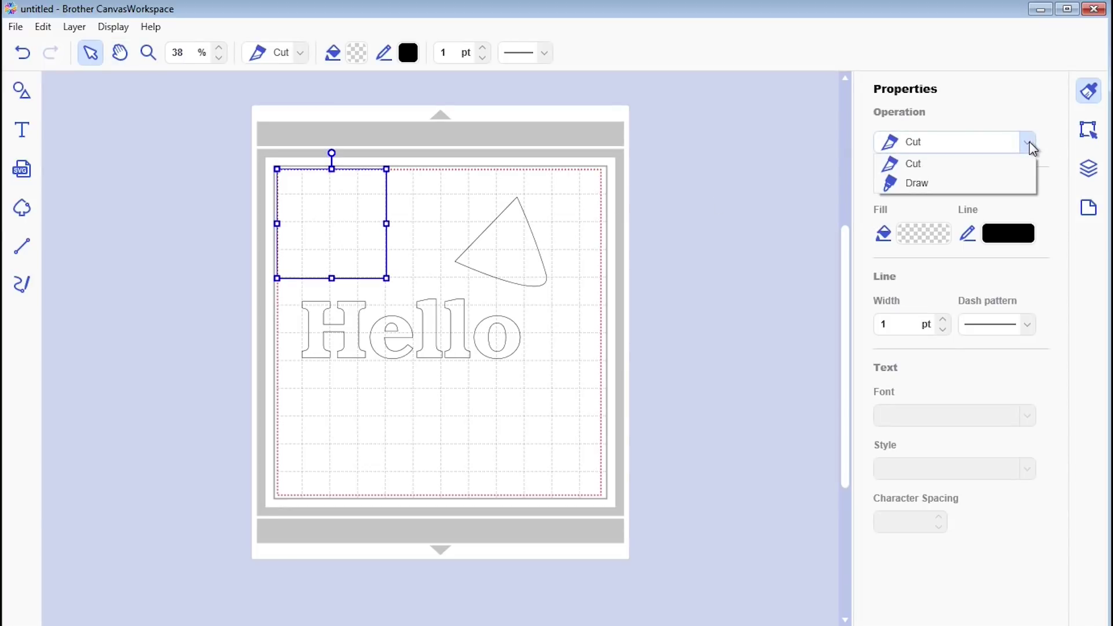
{"action": "left_click", "coordinate": [1027, 102]}
{"action": "left_click", "coordinate": [917, 233]}
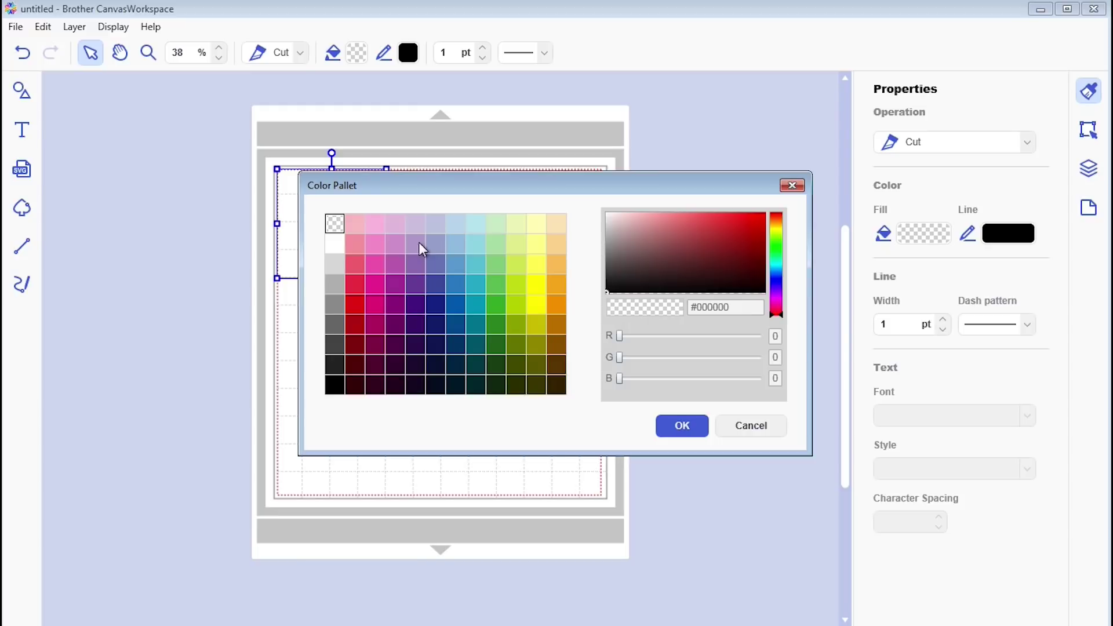
{"action": "left_click", "coordinate": [471, 266]}
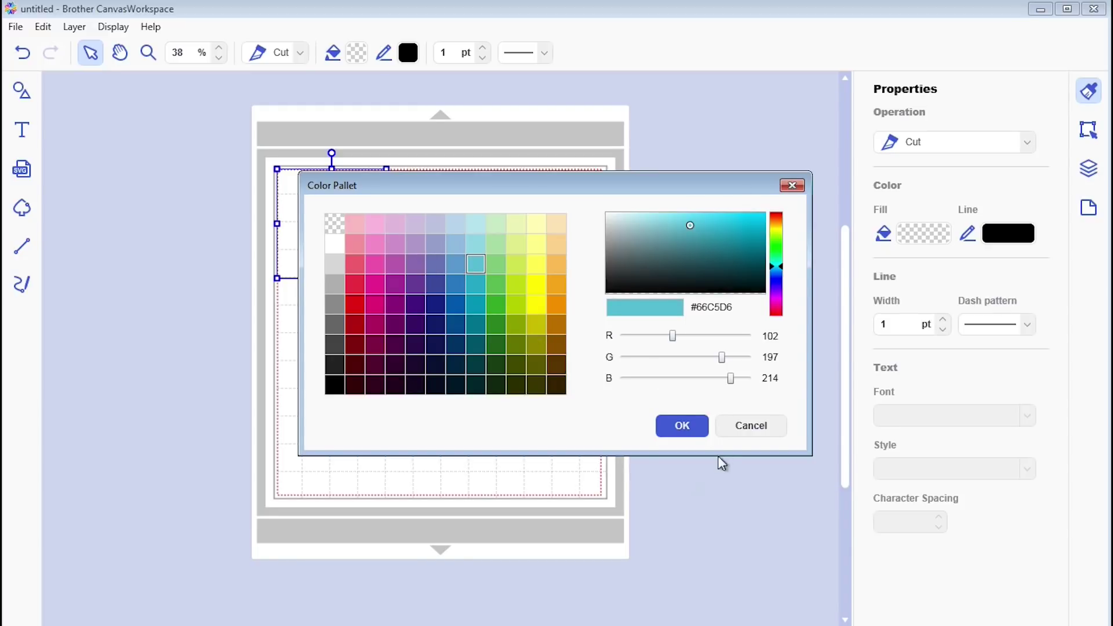
{"action": "left_click", "coordinate": [682, 427]}
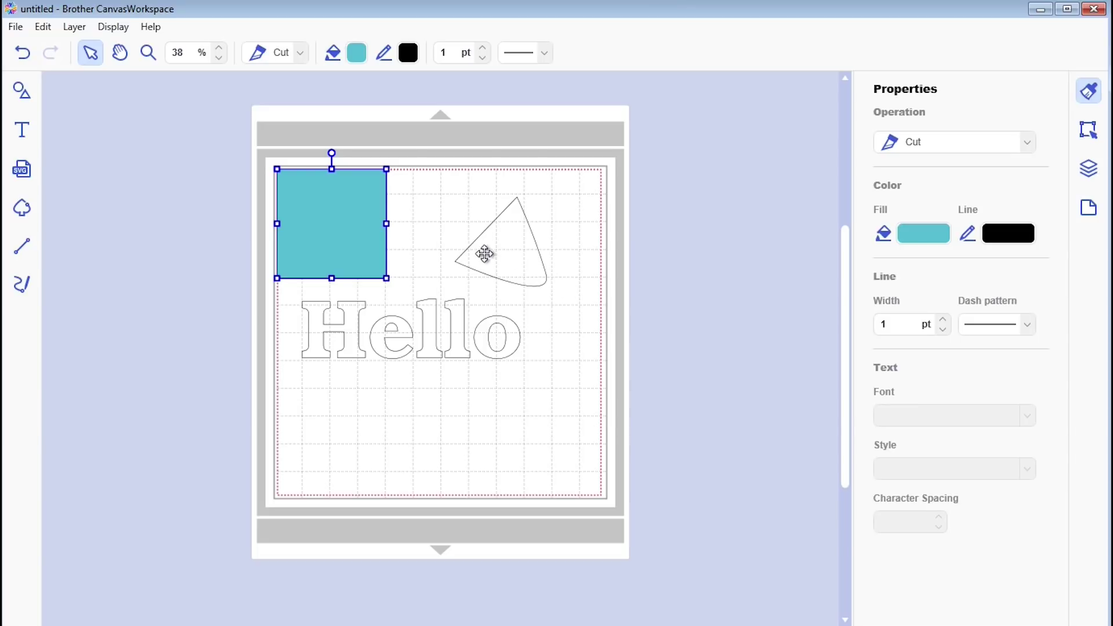
Step: Fill the curved three-point shape beside the square with the yellow colour #FFF433
{"action": "left_click", "coordinate": [478, 246]}
{"action": "left_click", "coordinate": [918, 233]}
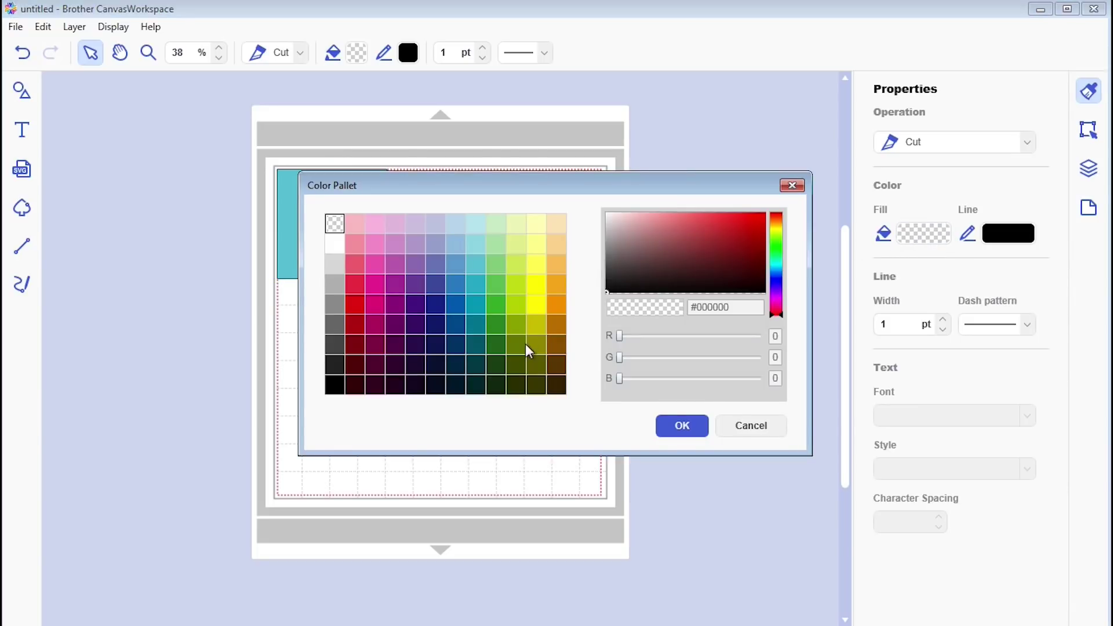
{"action": "left_click", "coordinate": [534, 293]}
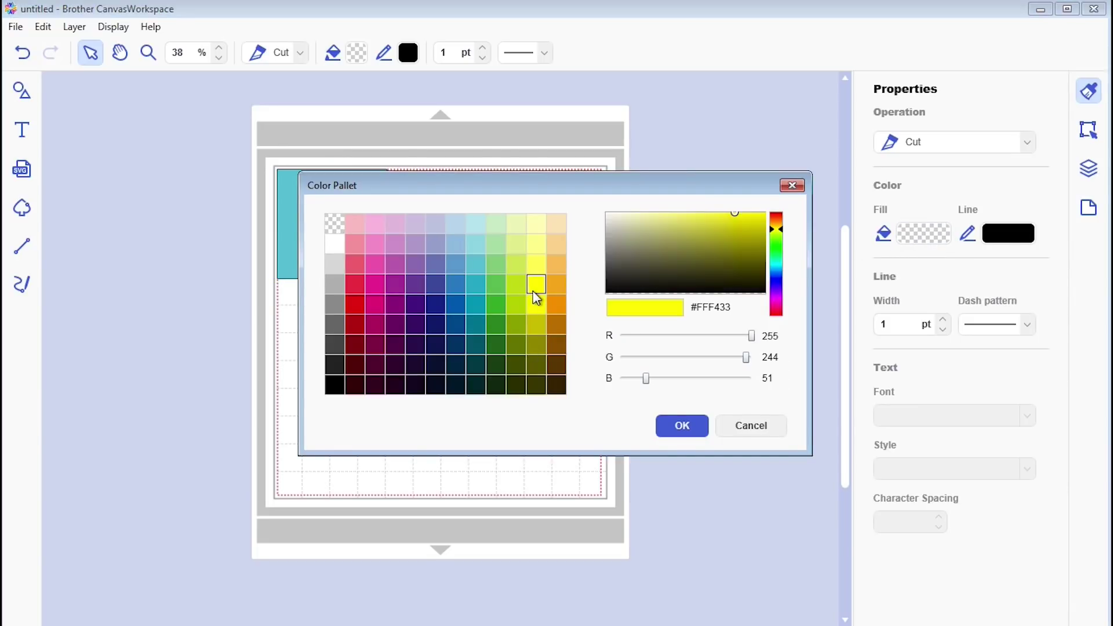
{"action": "left_click", "coordinate": [682, 426]}
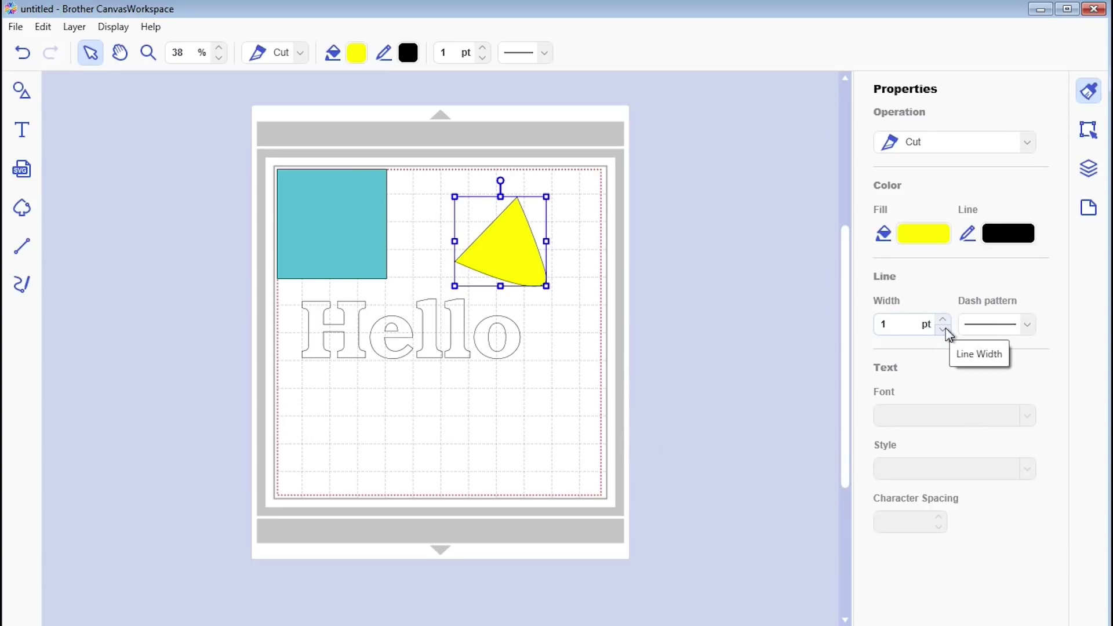
Step: Try thicker outlines on the yellow shape and bring its line width back to 1 pt
{"action": "left_click", "coordinate": [943, 321]}
{"action": "left_click", "coordinate": [942, 321]}
{"action": "left_click", "coordinate": [943, 320]}
{"action": "triple_click", "coordinate": [944, 320]}
{"action": "triple_click", "coordinate": [944, 320]}
{"action": "triple_click", "coordinate": [943, 320]}
{"action": "triple_click", "coordinate": [943, 320]}
{"action": "left_click", "coordinate": [944, 321]}
{"action": "left_click", "coordinate": [943, 321]}
{"action": "left_click", "coordinate": [944, 320]}
{"action": "left_click", "coordinate": [943, 321]}
{"action": "triple_click", "coordinate": [943, 328]}
{"action": "left_click", "coordinate": [943, 328]}
{"action": "triple_click", "coordinate": [943, 329]}
{"action": "triple_click", "coordinate": [943, 329]}
{"action": "double_click", "coordinate": [943, 329]}
{"action": "double_click", "coordinate": [943, 329]}
{"action": "triple_click", "coordinate": [942, 328]}
{"action": "double_click", "coordinate": [942, 329]}
Step: Try two dashed outline patterns on the yellow shape and return it to the solid line
{"action": "left_click", "coordinate": [1027, 323]}
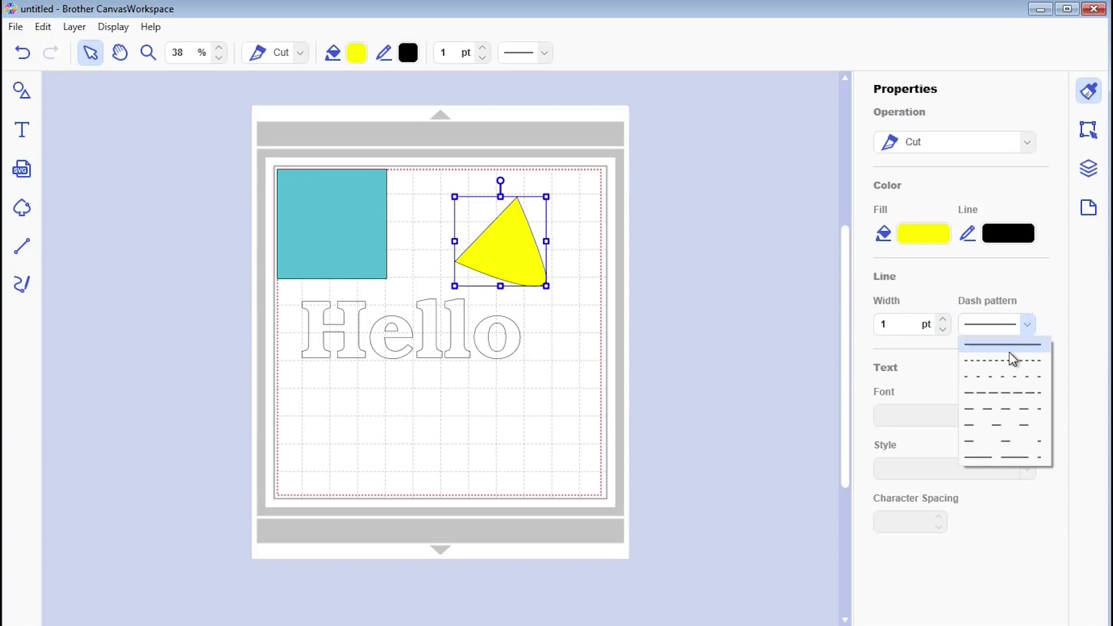
{"action": "left_click", "coordinate": [1002, 355]}
{"action": "left_click", "coordinate": [1029, 325]}
{"action": "left_click", "coordinate": [1007, 387]}
{"action": "left_click", "coordinate": [1027, 325]}
{"action": "left_click", "coordinate": [1011, 342]}
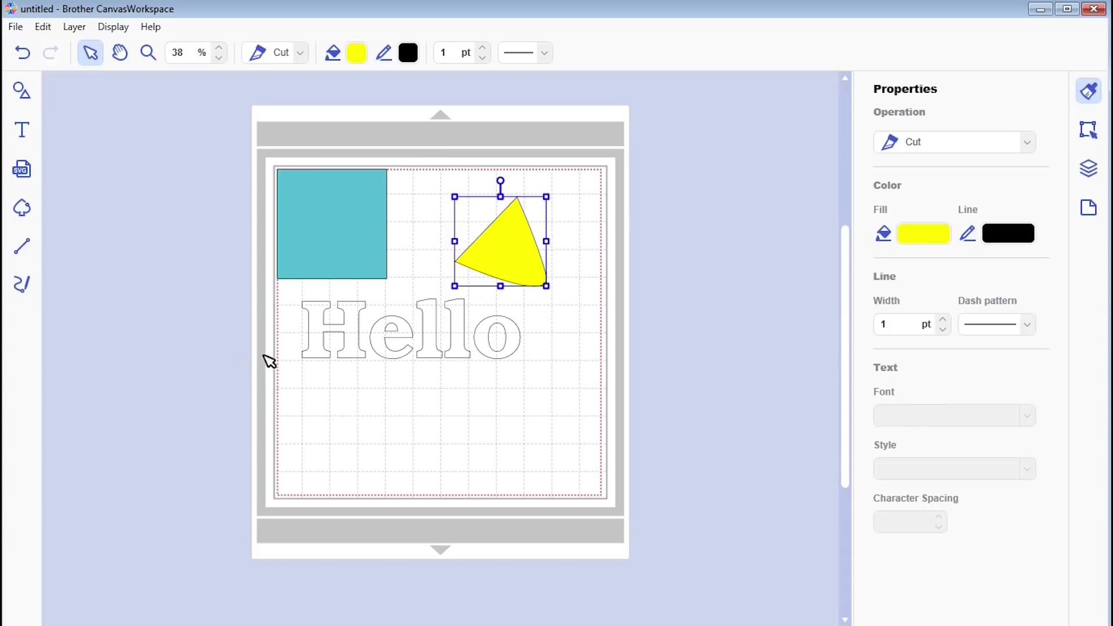
Step: Change the "Hello" text's font to Liverpool and check the styles available for it
{"action": "left_click", "coordinate": [345, 333]}
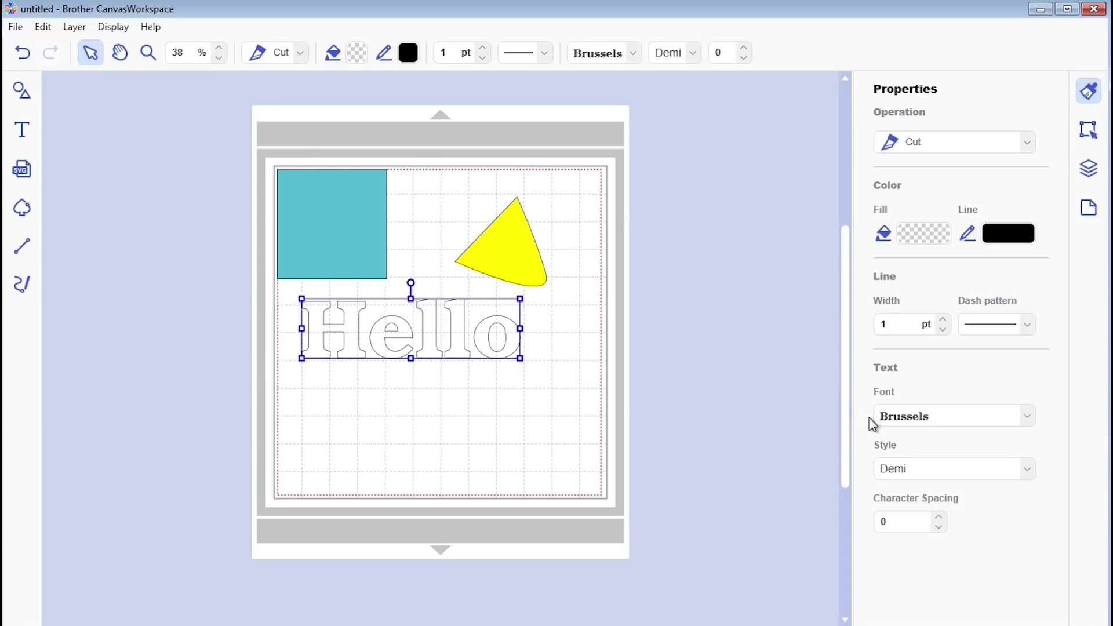
{"action": "left_click", "coordinate": [1028, 417]}
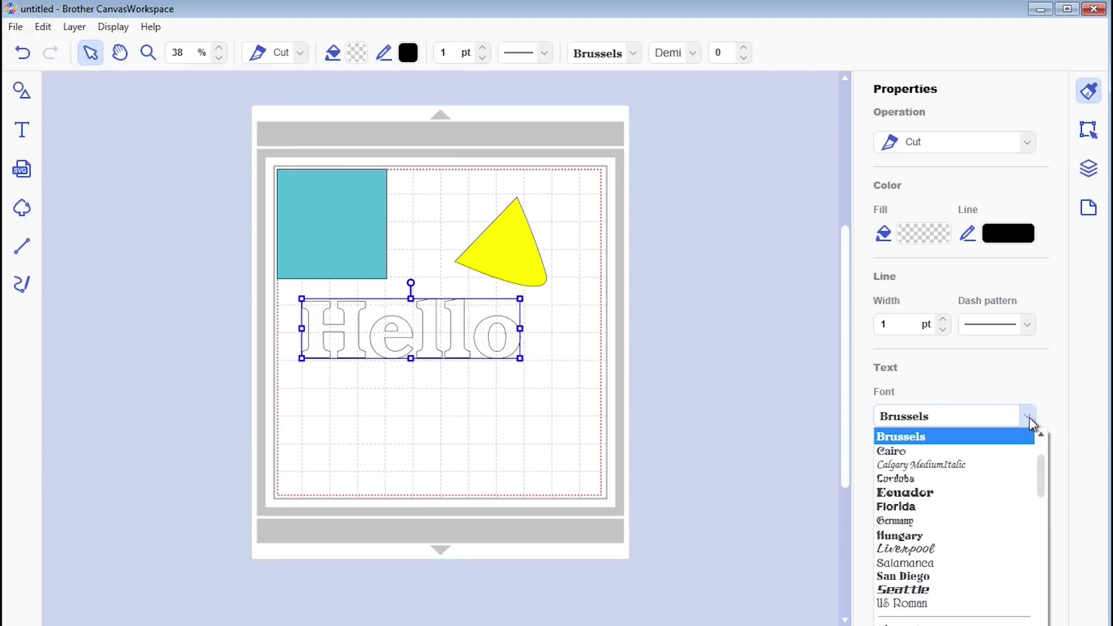
{"action": "left_click", "coordinate": [915, 549]}
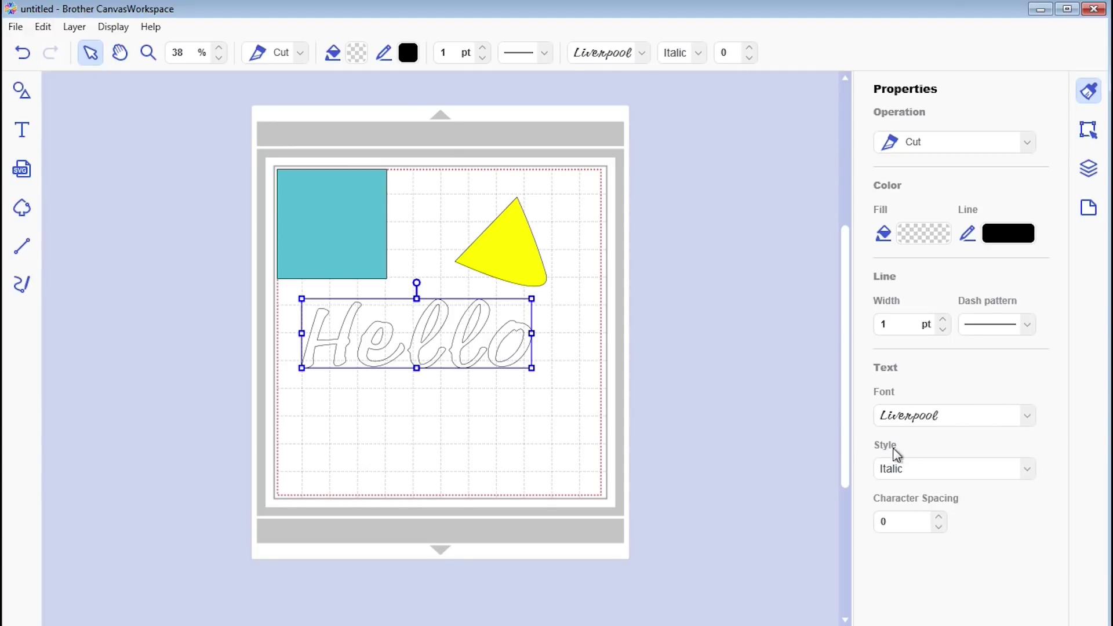
{"action": "left_click", "coordinate": [1028, 470]}
{"action": "left_click", "coordinate": [1023, 468]}
Step: Try wider character spacing on the "Hello" text, then tighten it to -10 so the letters overlap
{"action": "left_click", "coordinate": [939, 517]}
{"action": "left_click", "coordinate": [939, 516]}
{"action": "left_click", "coordinate": [939, 517]}
{"action": "left_click", "coordinate": [939, 517]}
{"action": "left_click", "coordinate": [939, 517]}
{"action": "left_click", "coordinate": [939, 517]}
{"action": "left_click", "coordinate": [939, 516]}
{"action": "left_click", "coordinate": [939, 527]}
{"action": "left_click", "coordinate": [939, 527]}
{"action": "left_click", "coordinate": [940, 527]}
{"action": "left_click", "coordinate": [939, 527]}
{"action": "left_click", "coordinate": [939, 527]}
{"action": "left_click", "coordinate": [939, 527]}
{"action": "left_click", "coordinate": [939, 527]}
{"action": "left_click", "coordinate": [940, 527]}
{"action": "left_click", "coordinate": [939, 527]}
{"action": "left_click", "coordinate": [940, 527]}
{"action": "left_click", "coordinate": [940, 527]}
{"action": "left_click", "coordinate": [939, 527]}
{"action": "left_click", "coordinate": [940, 527]}
{"action": "left_click", "coordinate": [939, 527]}
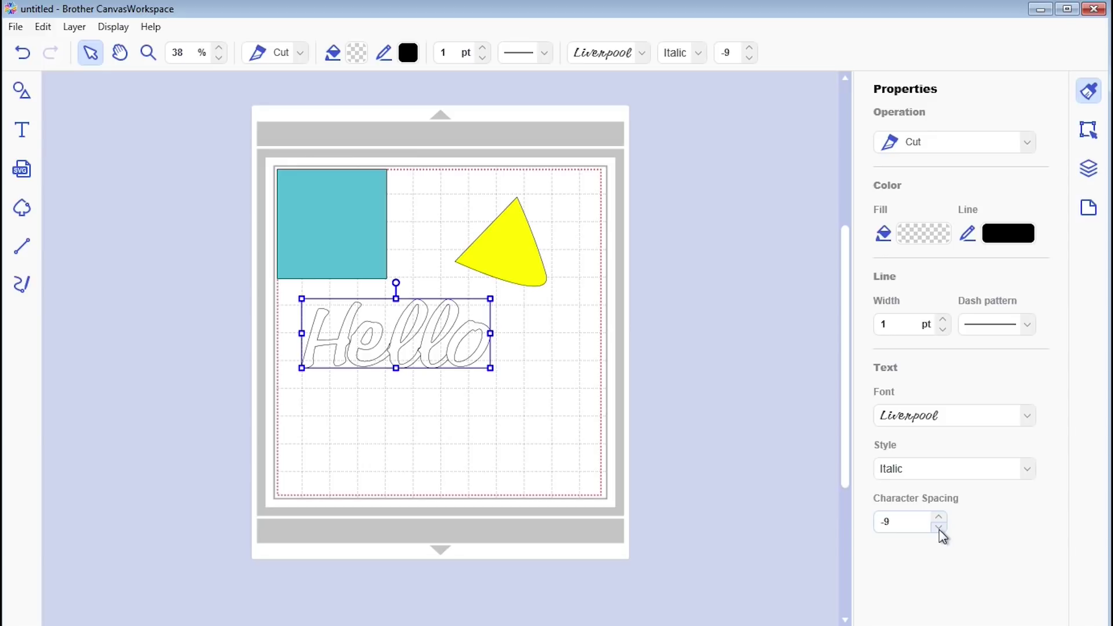
{"action": "left_click", "coordinate": [939, 527]}
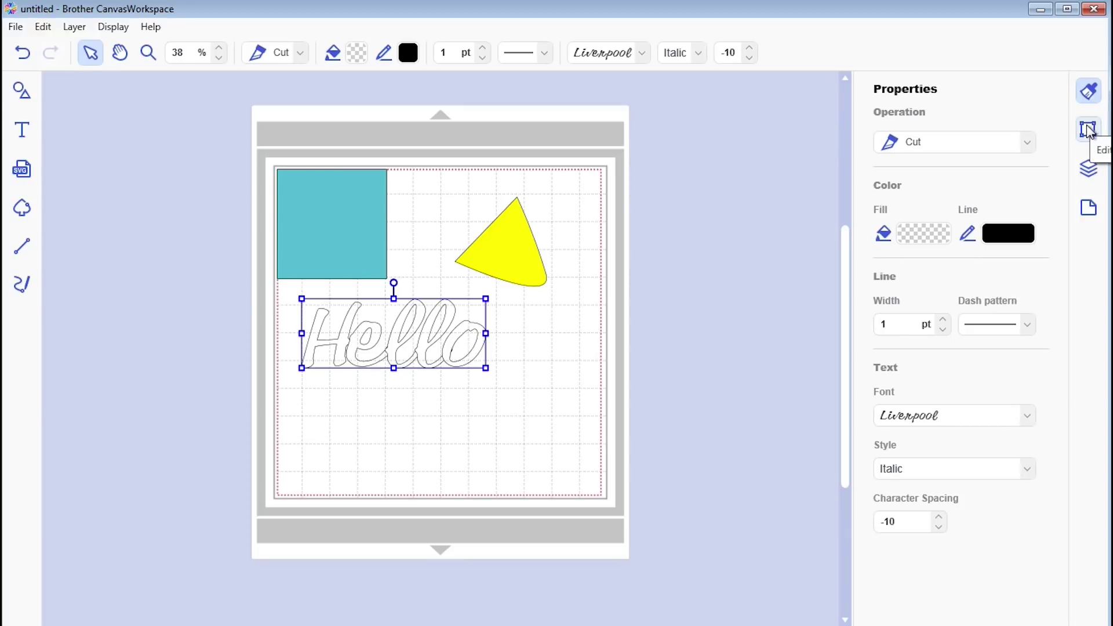
Step: Shift the teal square horizontally to an X position of 0.62" using its position settings
{"action": "left_click", "coordinate": [1089, 130]}
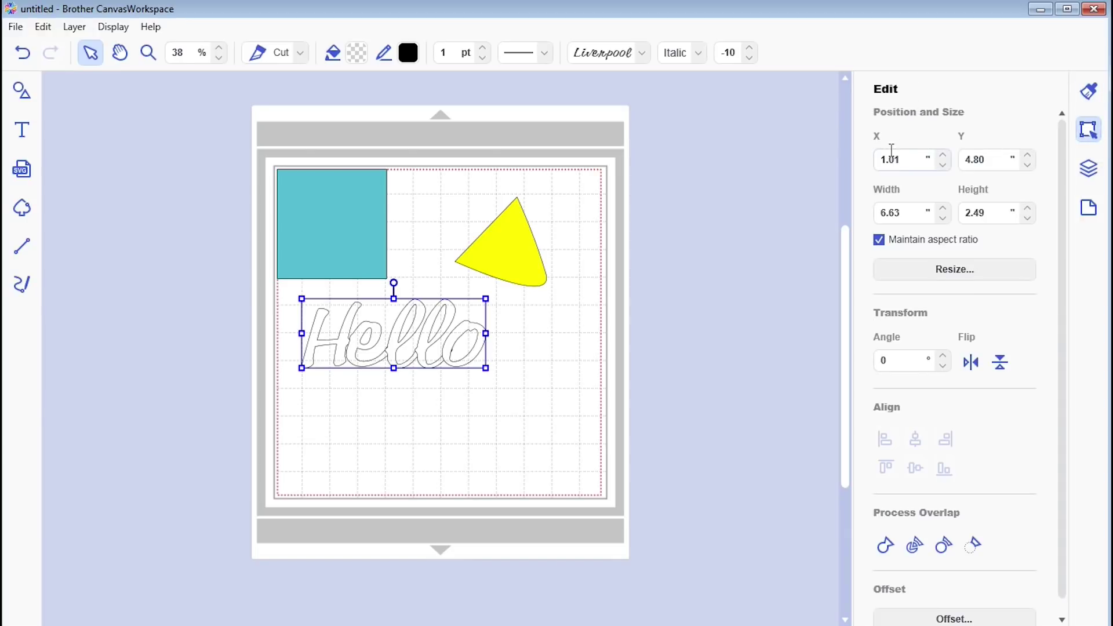
{"action": "left_click", "coordinate": [343, 211]}
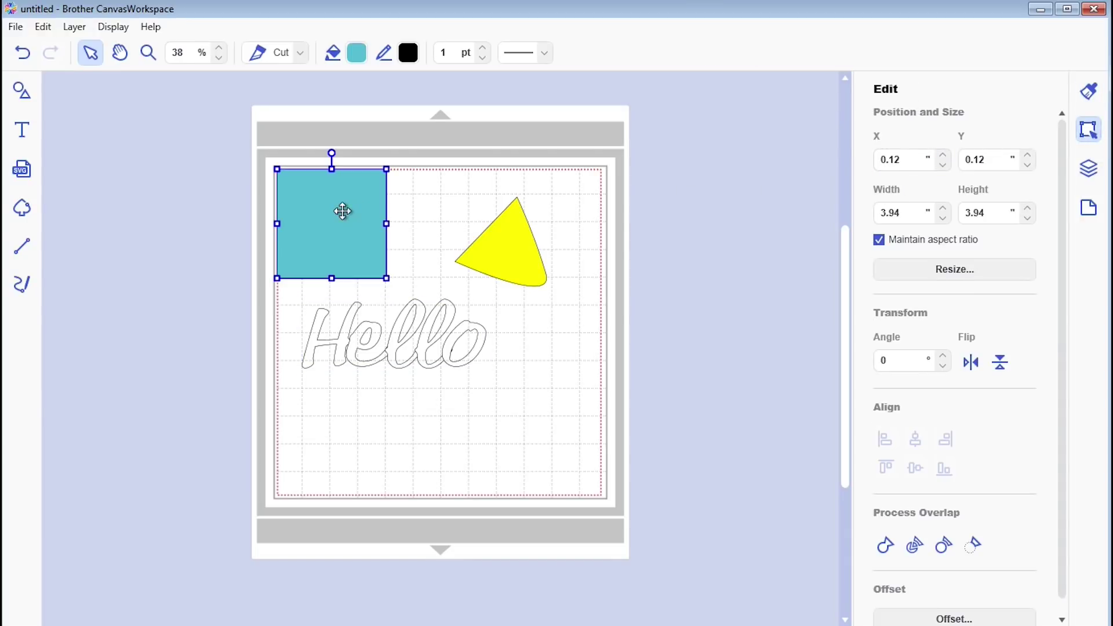
{"action": "left_click", "coordinate": [943, 157]}
{"action": "left_click", "coordinate": [943, 156]}
{"action": "left_click", "coordinate": [943, 166]}
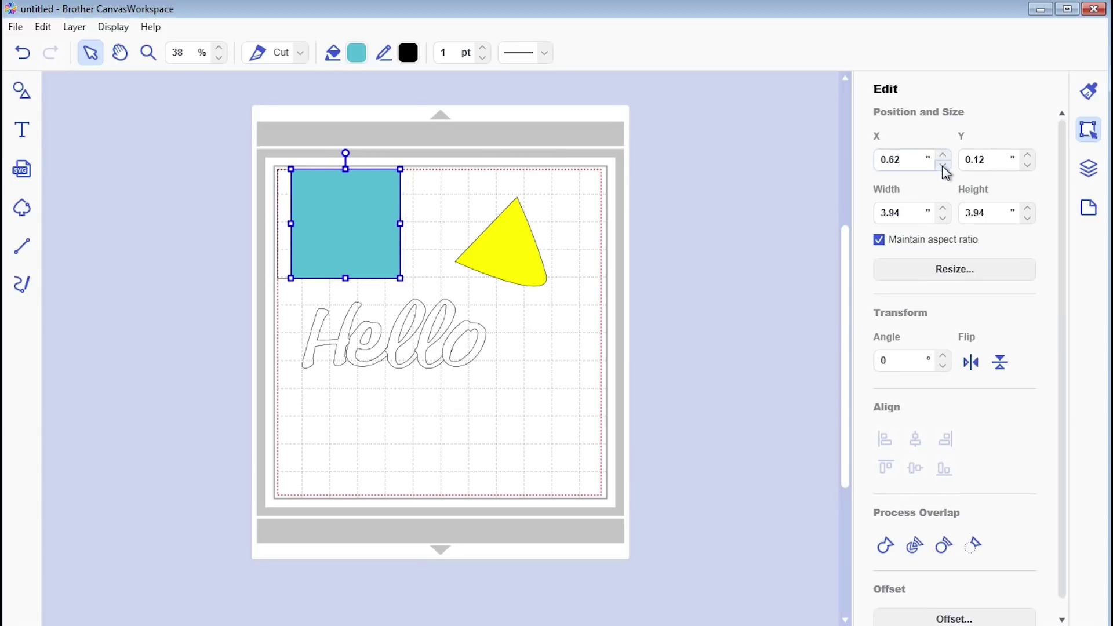
{"action": "left_click", "coordinate": [943, 166]}
{"action": "left_click", "coordinate": [943, 157]}
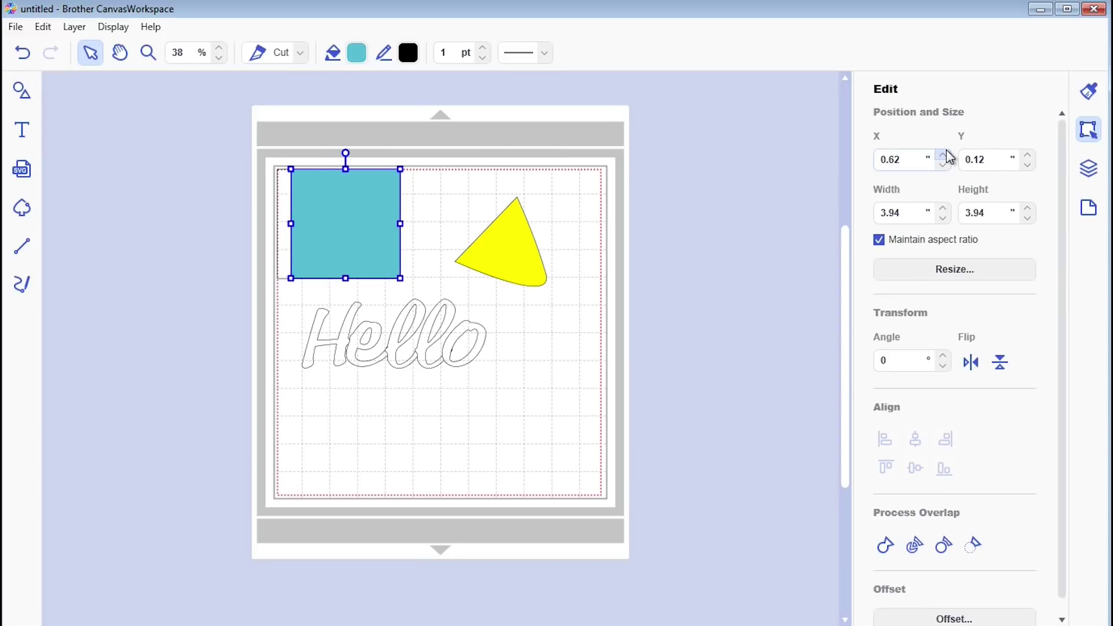
Step: Enlarge the teal square proportionally to 4.19" wide and view the resize-by-scale options without applying them
{"action": "left_click", "coordinate": [943, 221]}
{"action": "left_click", "coordinate": [943, 209]}
{"action": "left_click", "coordinate": [943, 208]}
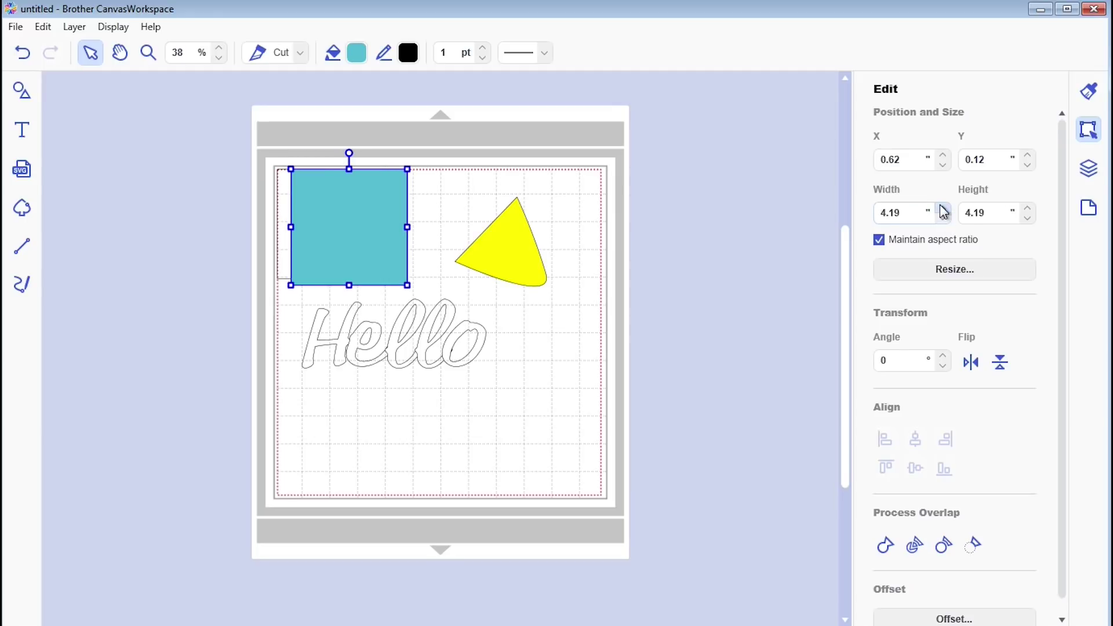
{"action": "left_click", "coordinate": [959, 276]}
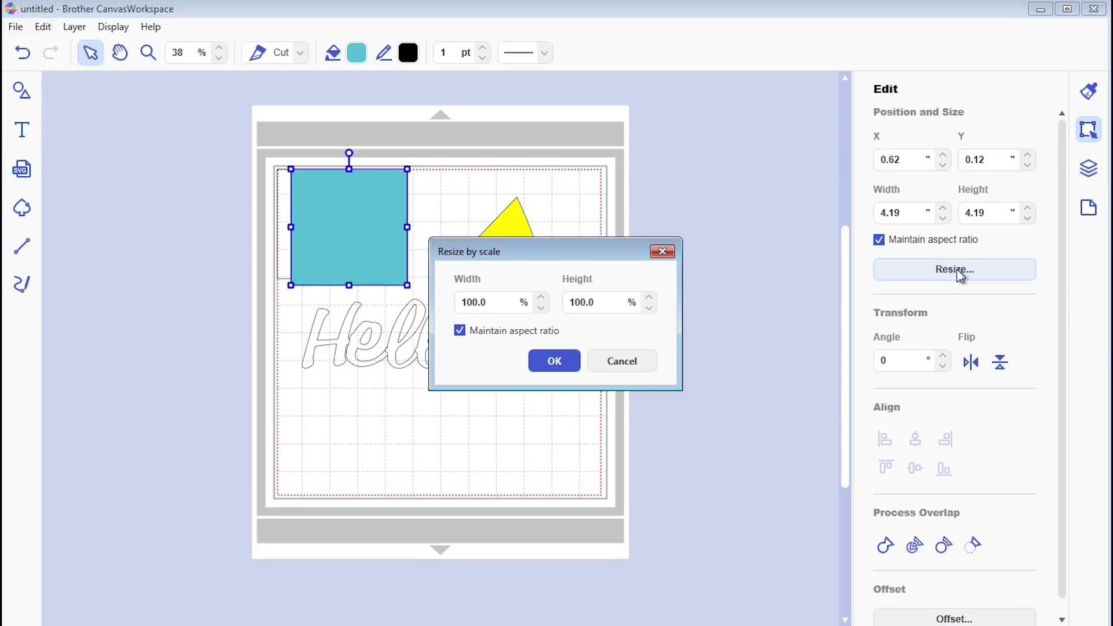
{"action": "left_click", "coordinate": [662, 252]}
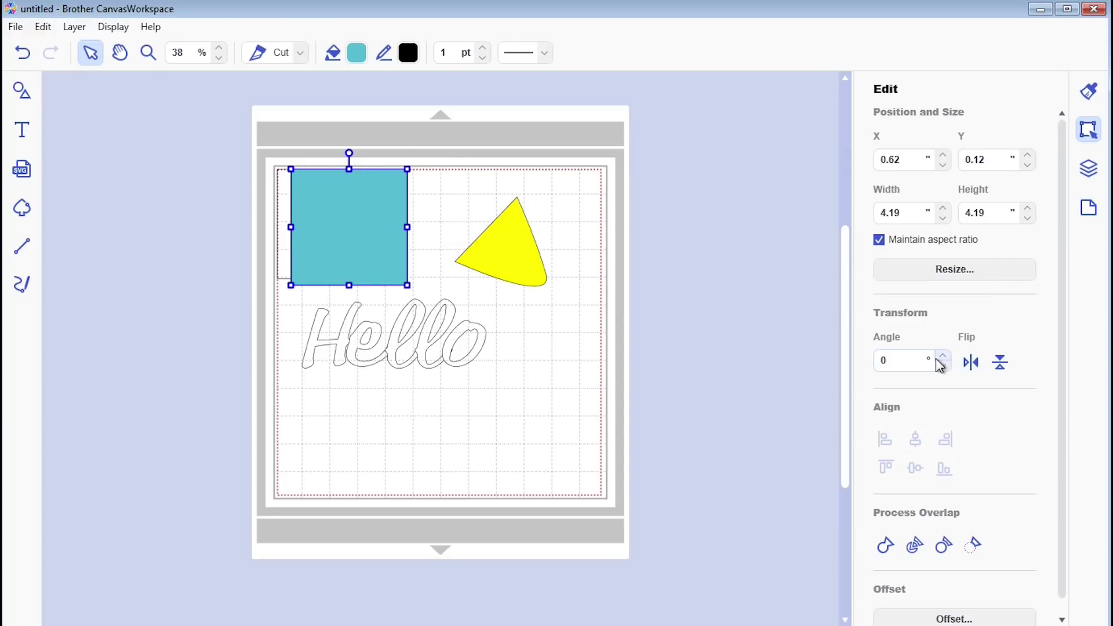
Step: Rotate the teal square to 7° and try flipping it horizontally and vertically, reversing each flip
{"action": "scroll", "coordinate": [940, 364], "scroll_direction": "up", "scroll_amount": 6}
{"action": "scroll", "coordinate": [945, 364], "scroll_direction": "up", "scroll_amount": 1}
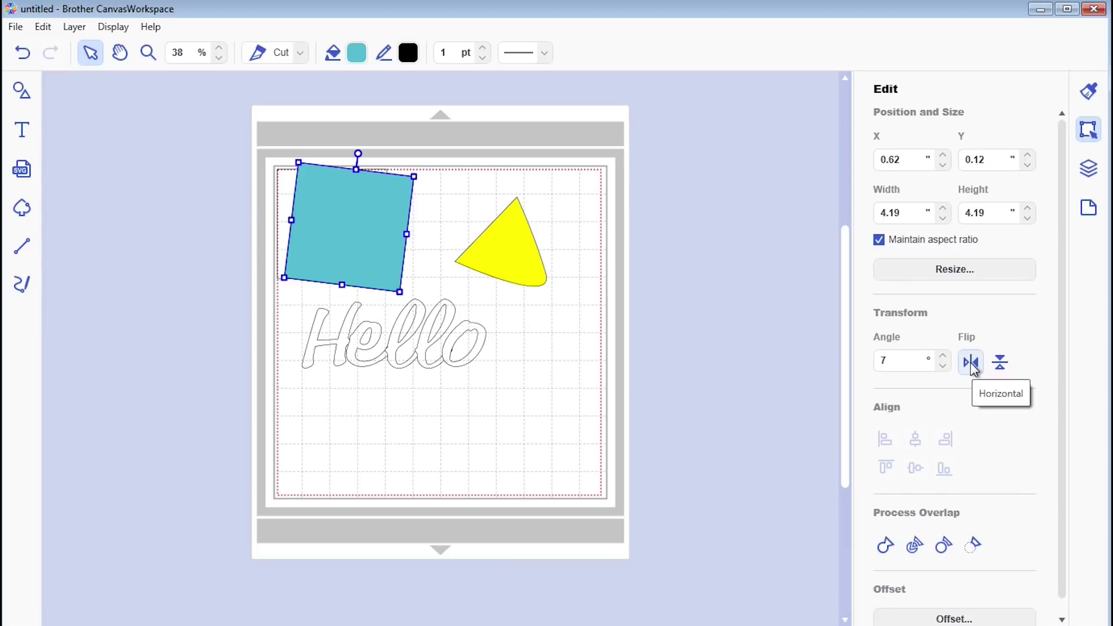
{"action": "left_click", "coordinate": [974, 368]}
{"action": "left_click", "coordinate": [974, 368]}
{"action": "left_click", "coordinate": [1002, 364]}
{"action": "left_click", "coordinate": [1002, 364]}
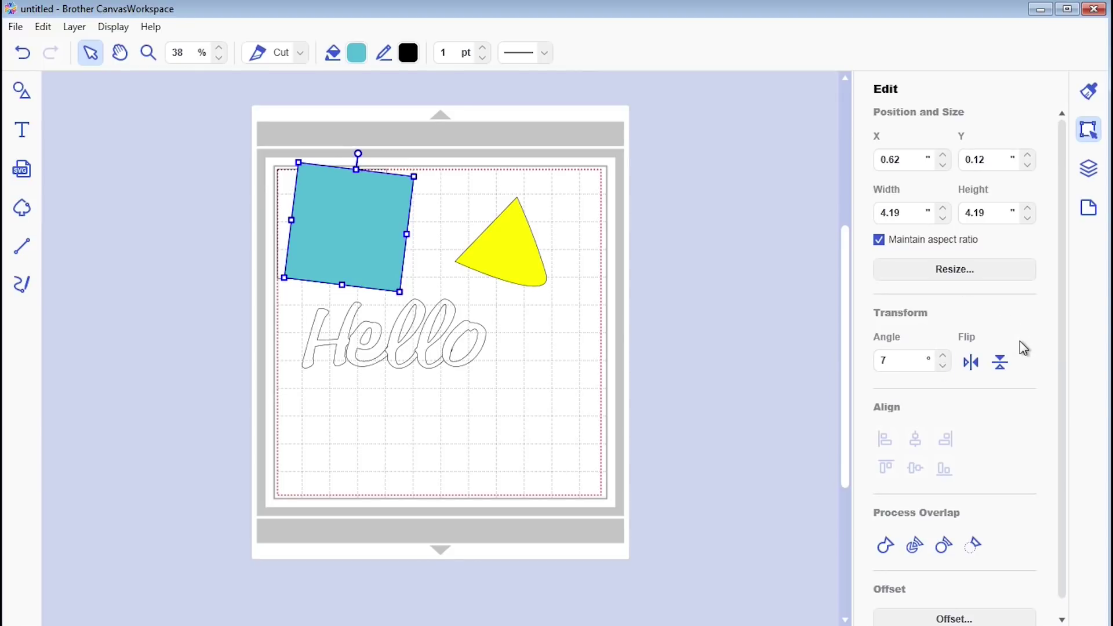
Step: Select the teal square and yellow shape together to examine the align and overlap options, then deselect them
{"action": "scroll", "coordinate": [1024, 348], "scroll_direction": "down", "scroll_amount": 1}
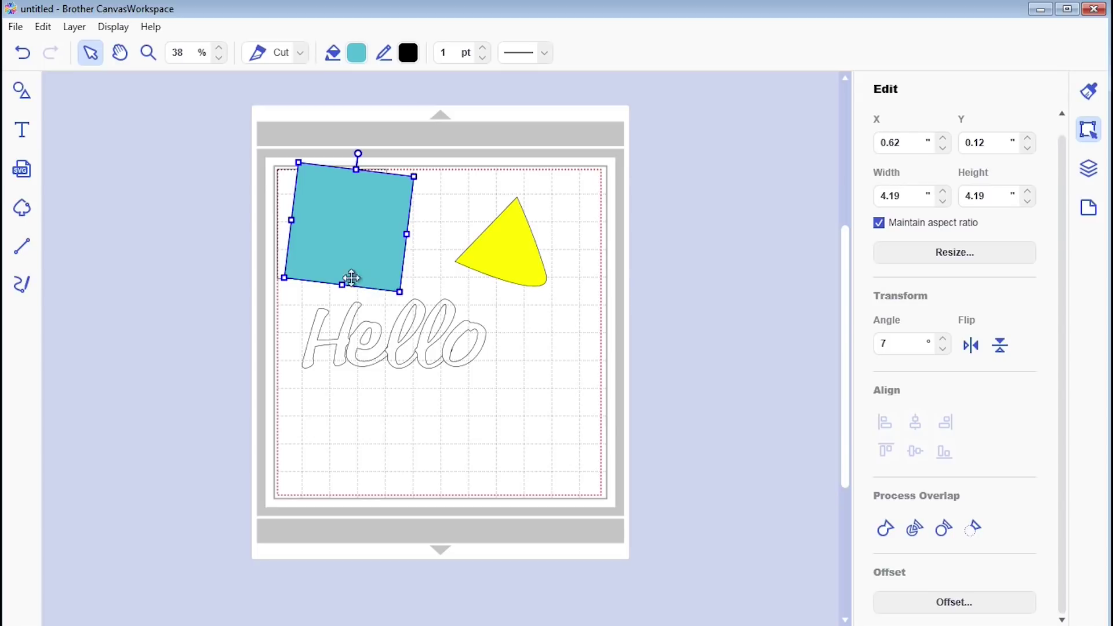
{"action": "left_click", "coordinate": [486, 258]}
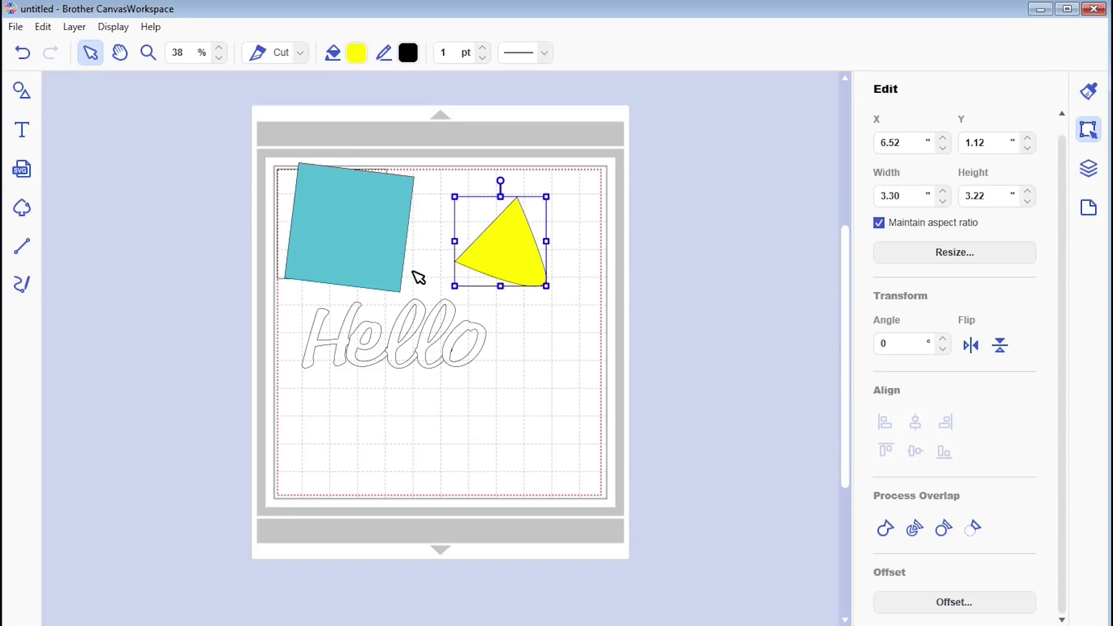
{"action": "left_click", "coordinate": [363, 240], "text": "shift"}
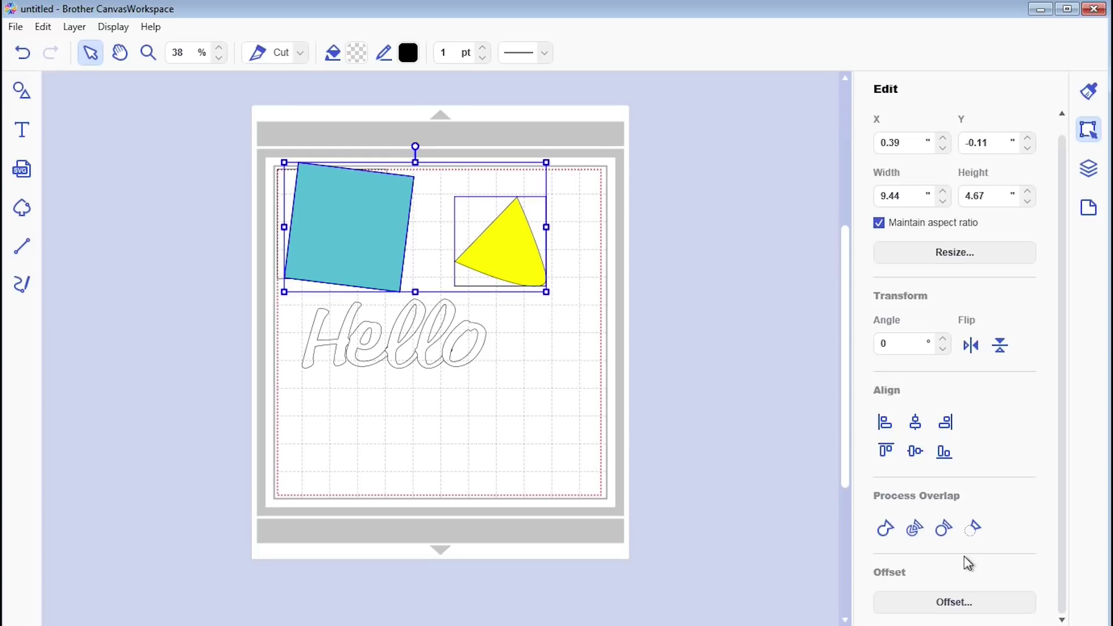
{"action": "left_click", "coordinate": [561, 323]}
Step: Move the yellow shape over the teal square's edge, try welding the overlapping shapes together, and undo the weld
{"action": "left_click_drag", "start_coordinate": [498, 242], "coordinate": [420, 244]}
{"action": "left_click", "coordinate": [505, 258]}
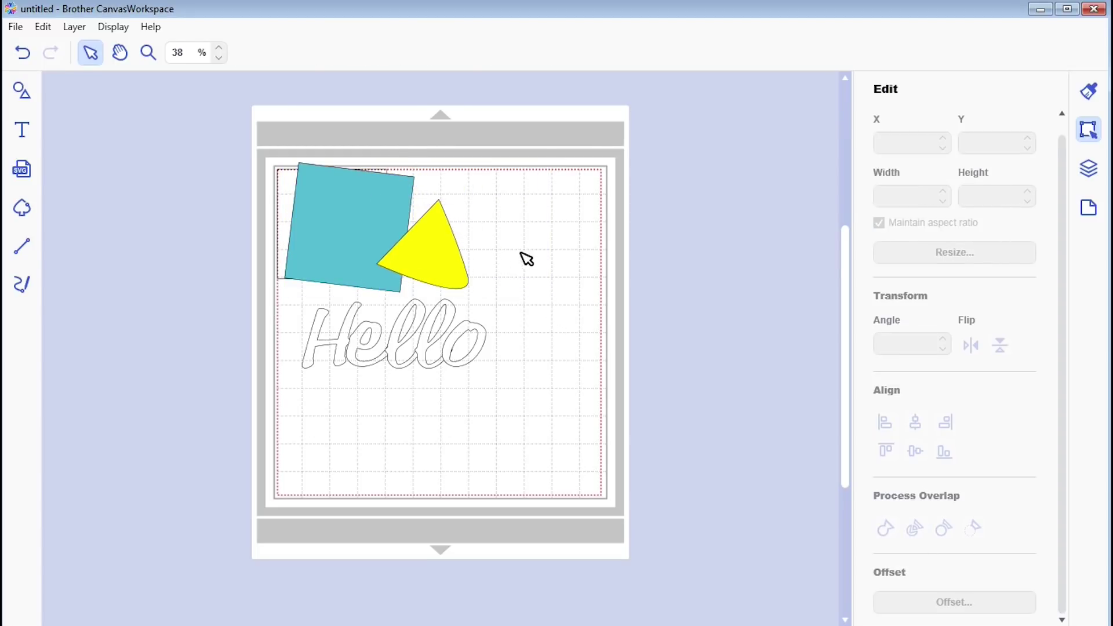
{"action": "left_click_drag", "start_coordinate": [512, 250], "coordinate": [295, 214]}
{"action": "left_click", "coordinate": [885, 528]}
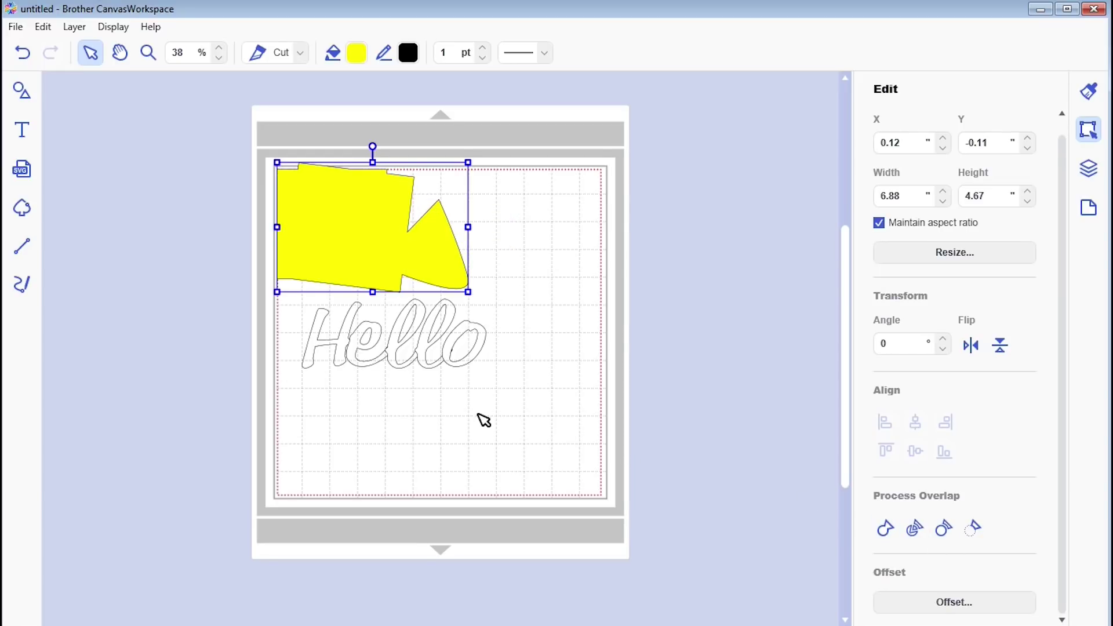
{"action": "left_click", "coordinate": [522, 308]}
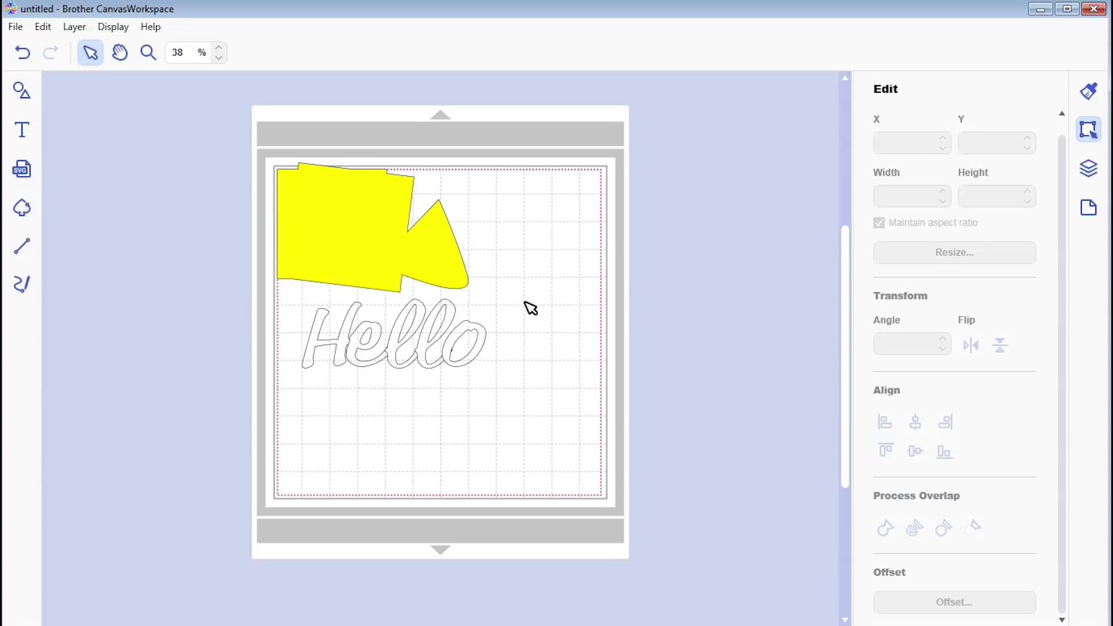
{"action": "key", "text": "ctrl+z"}
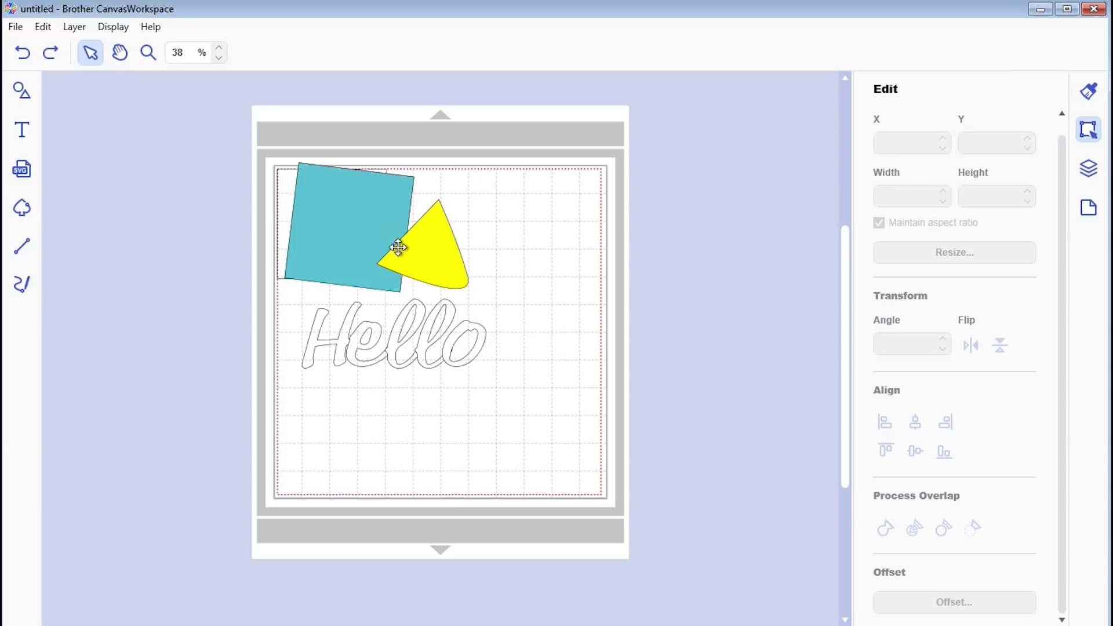
Step: Move the yellow shape clear of the teal square and try a 0.25" offset spacing for it, without applying the offset
{"action": "left_click", "coordinate": [422, 253]}
{"action": "left_click_drag", "start_coordinate": [429, 253], "coordinate": [517, 251]}
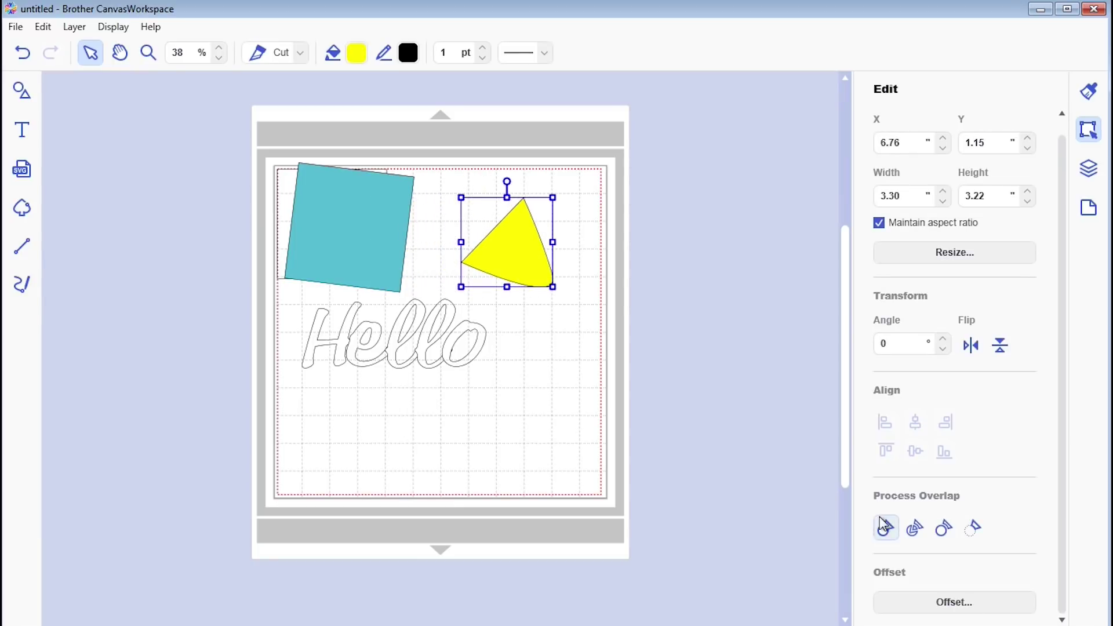
{"action": "left_click", "coordinate": [965, 605]}
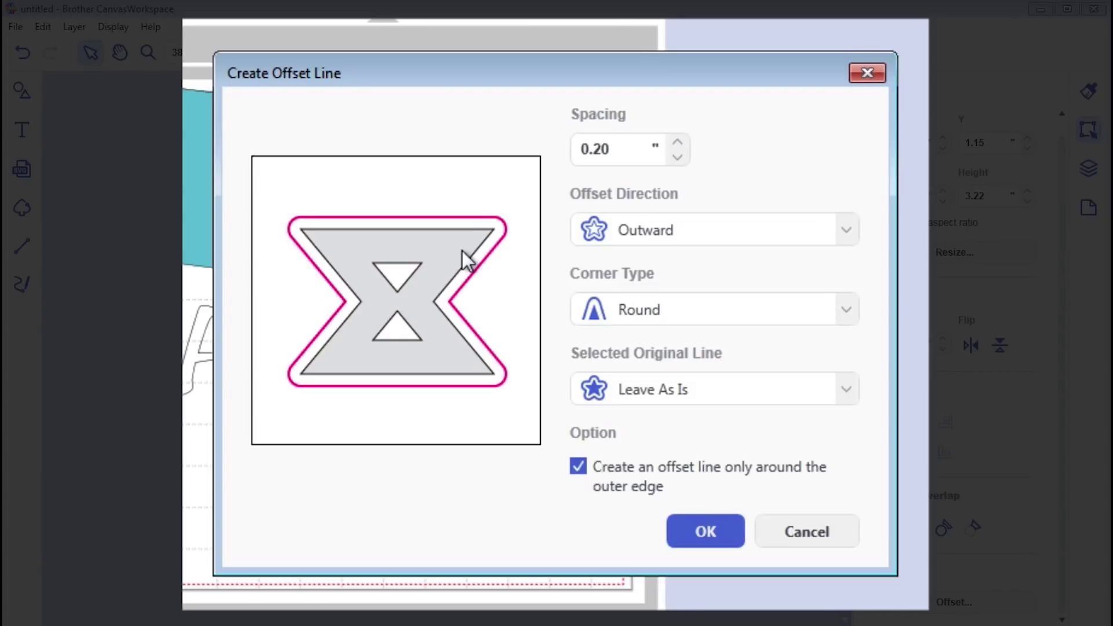
{"action": "left_click", "coordinate": [677, 142]}
{"action": "left_click", "coordinate": [680, 142]}
{"action": "left_click", "coordinate": [679, 143]}
{"action": "left_click", "coordinate": [677, 158]}
{"action": "left_click", "coordinate": [677, 159]}
{"action": "key", "text": "BackSpace"}
{"action": "type", "text": "5"}
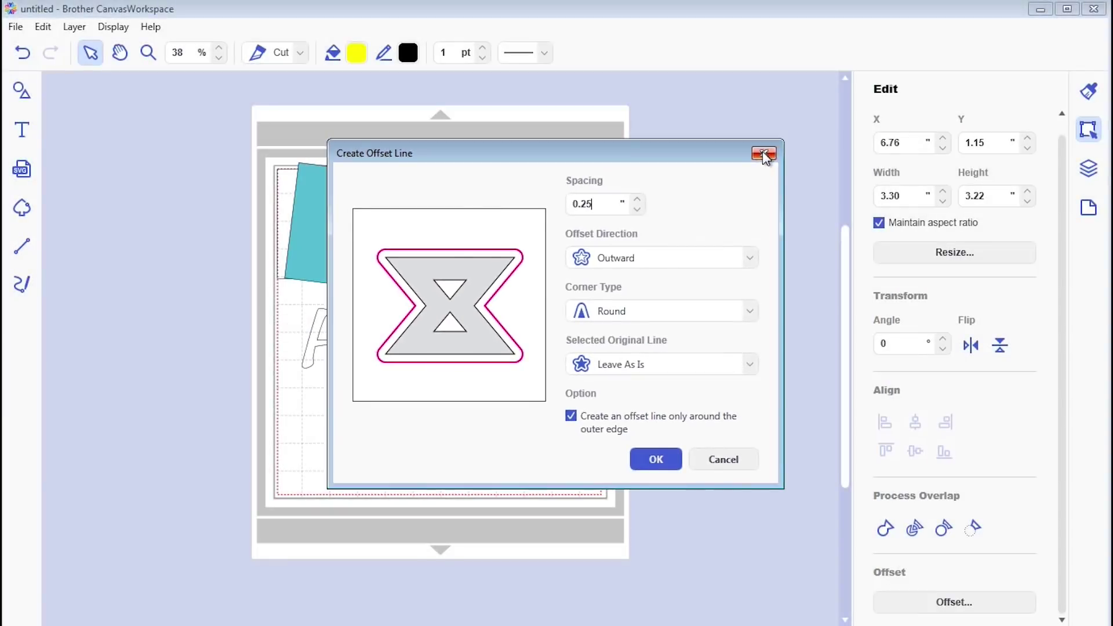
{"action": "left_click", "coordinate": [867, 74]}
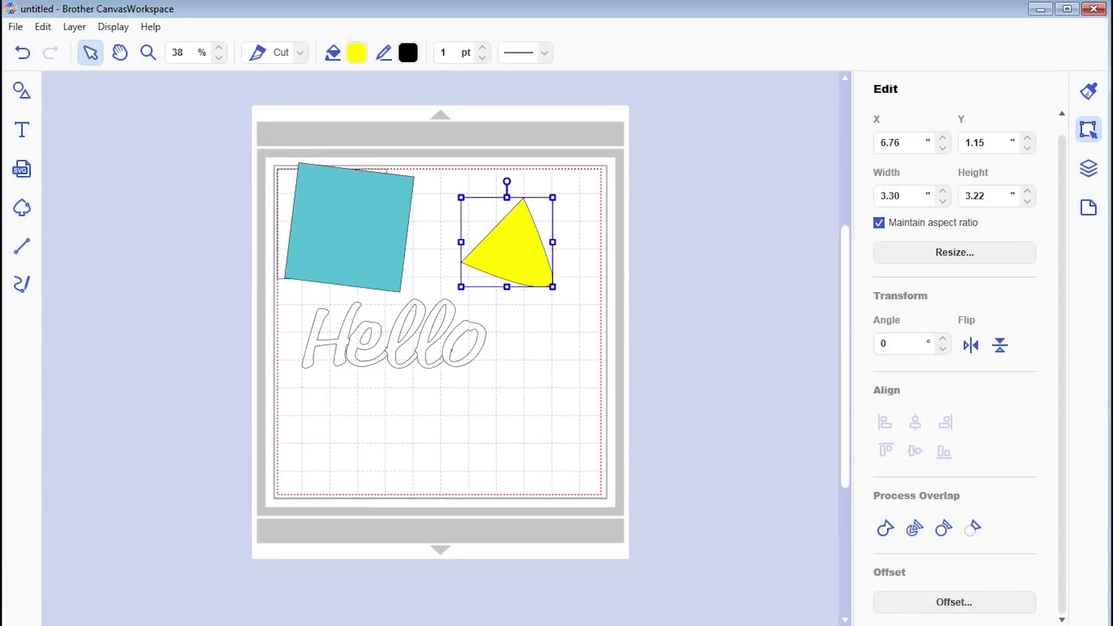
Step: Rename the yellow shape's layer as triangle
{"action": "left_click", "coordinate": [1088, 168]}
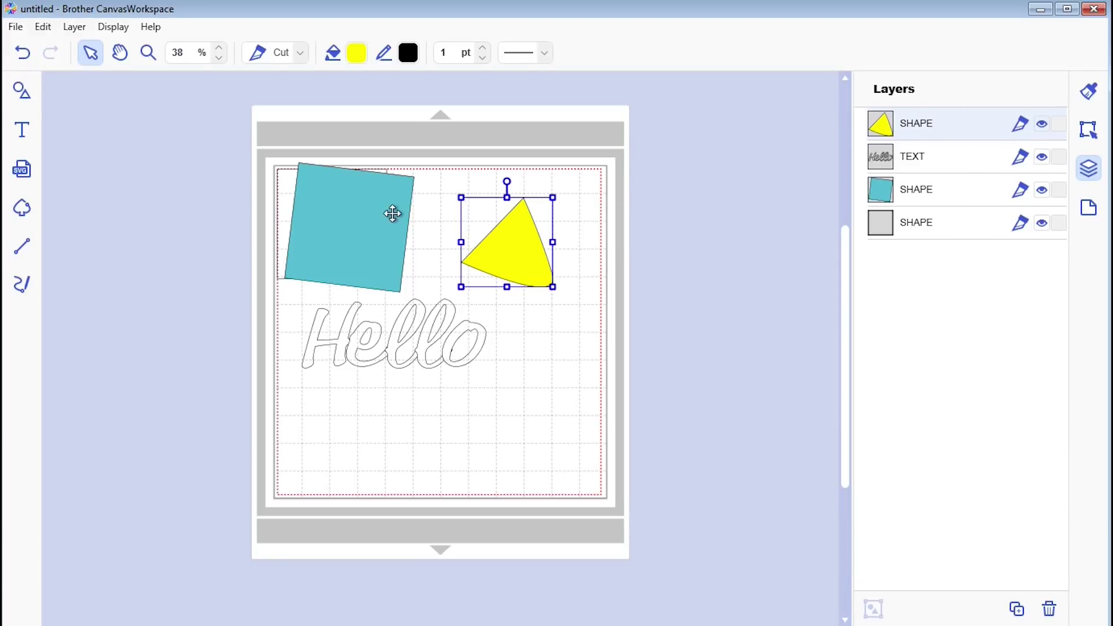
{"action": "left_click", "coordinate": [917, 124]}
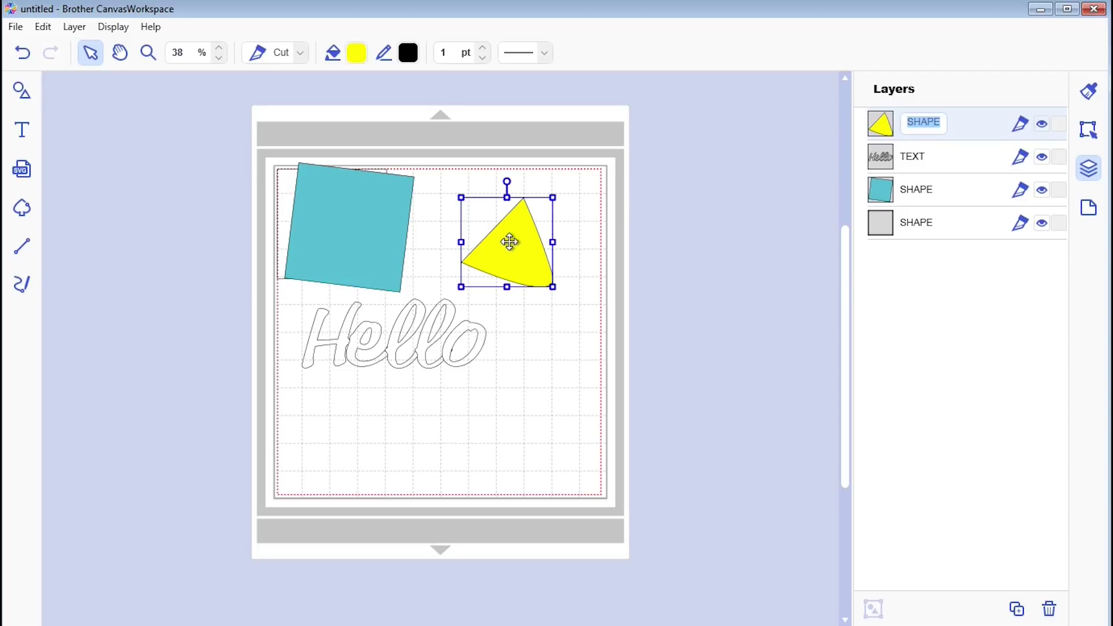
{"action": "left_click", "coordinate": [939, 160]}
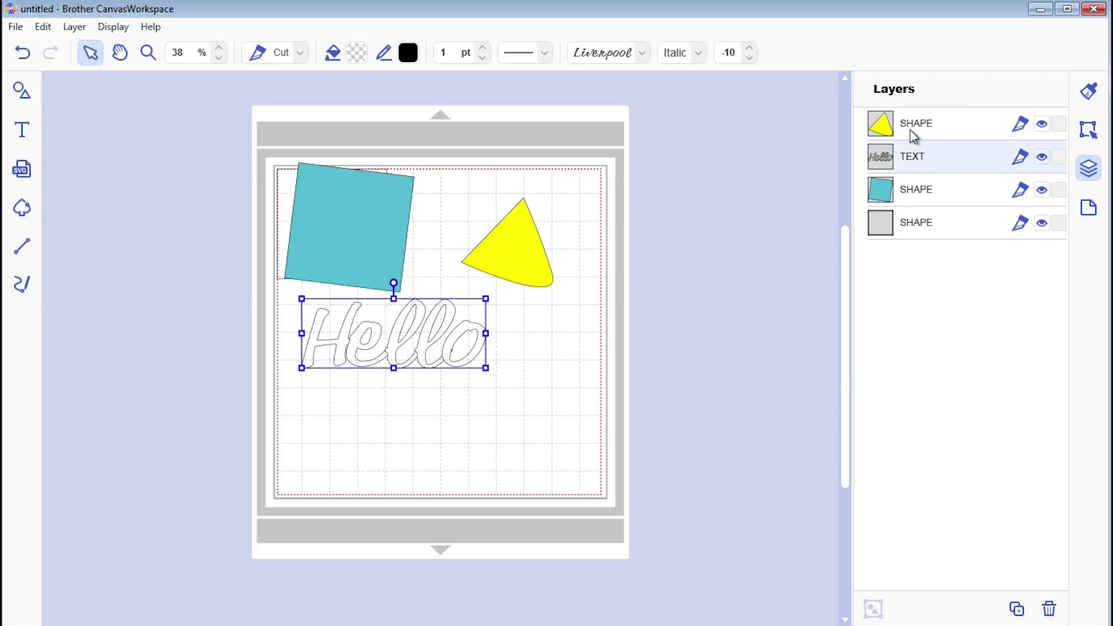
{"action": "left_click", "coordinate": [915, 132]}
{"action": "left_click", "coordinate": [918, 130]}
{"action": "type", "text": "tr"}
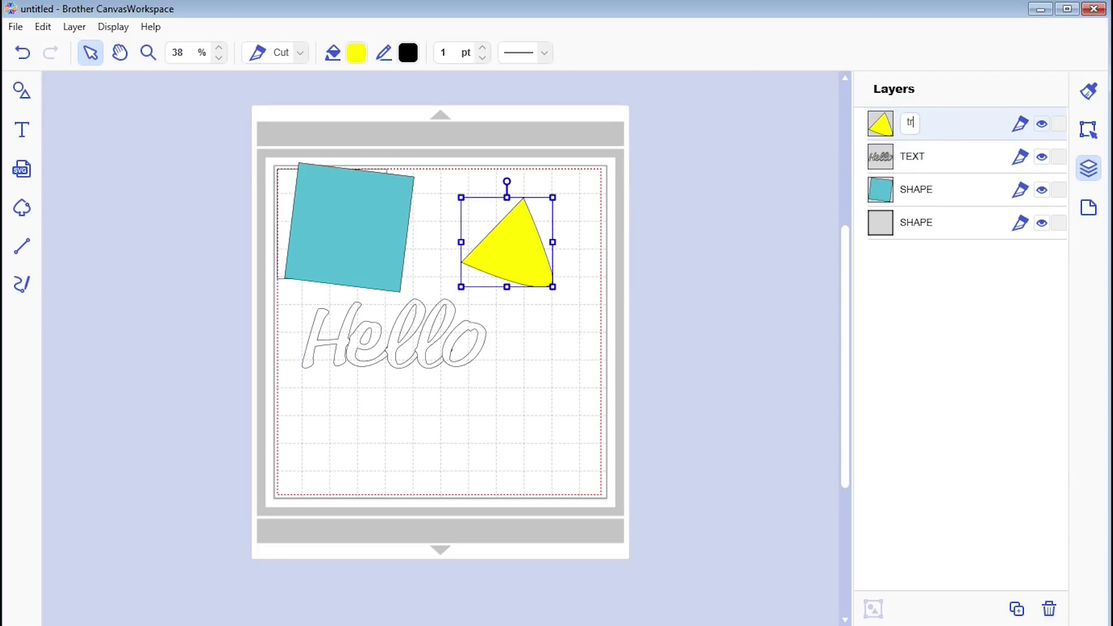
{"action": "type", "text": "iangle"}
{"action": "left_click", "coordinate": [944, 281]}
Step: Place the triangle layer just below the text layer and reposition the yellow triangle slightly on the mat
{"action": "mouse_move", "coordinate": [510, 233]}
{"action": "left_mouse_down"}
{"action": "mouse_move", "coordinate": [379, 221]}
{"action": "mouse_move", "coordinate": [373, 321]}
{"action": "mouse_move", "coordinate": [363, 193]}
{"action": "mouse_move", "coordinate": [360, 329]}
{"action": "mouse_move", "coordinate": [340, 186]}
{"action": "mouse_move", "coordinate": [428, 328]}
{"action": "mouse_move", "coordinate": [510, 218]}
{"action": "left_mouse_up"}
{"action": "double_click", "coordinate": [967, 125]}
{"action": "key", "text": "Return"}
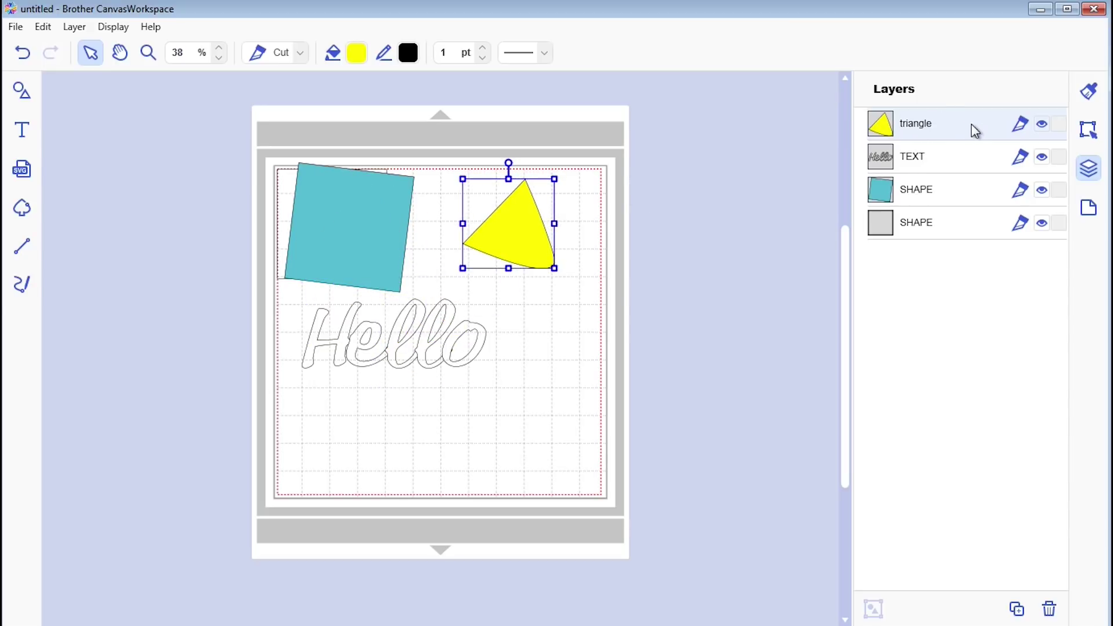
{"action": "left_click_drag", "start_coordinate": [973, 126], "coordinate": [947, 184]}
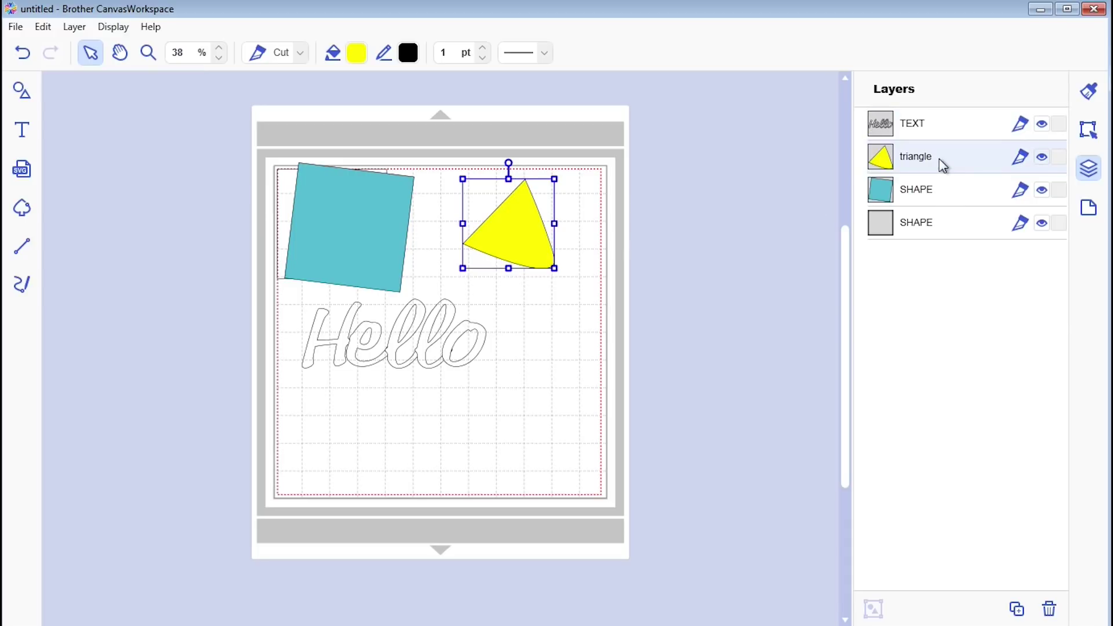
{"action": "left_click_drag", "start_coordinate": [530, 216], "coordinate": [494, 233]}
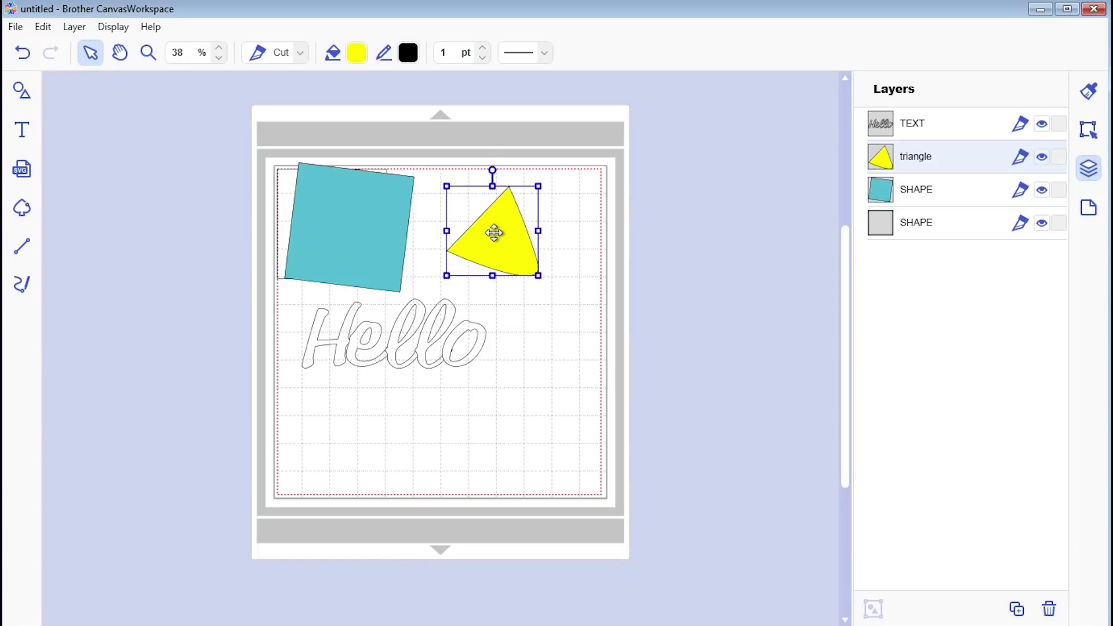
{"action": "mouse_move", "coordinate": [494, 233]}
{"action": "left_mouse_down"}
{"action": "mouse_move", "coordinate": [372, 223]}
{"action": "mouse_move", "coordinate": [501, 231]}
{"action": "left_mouse_up"}
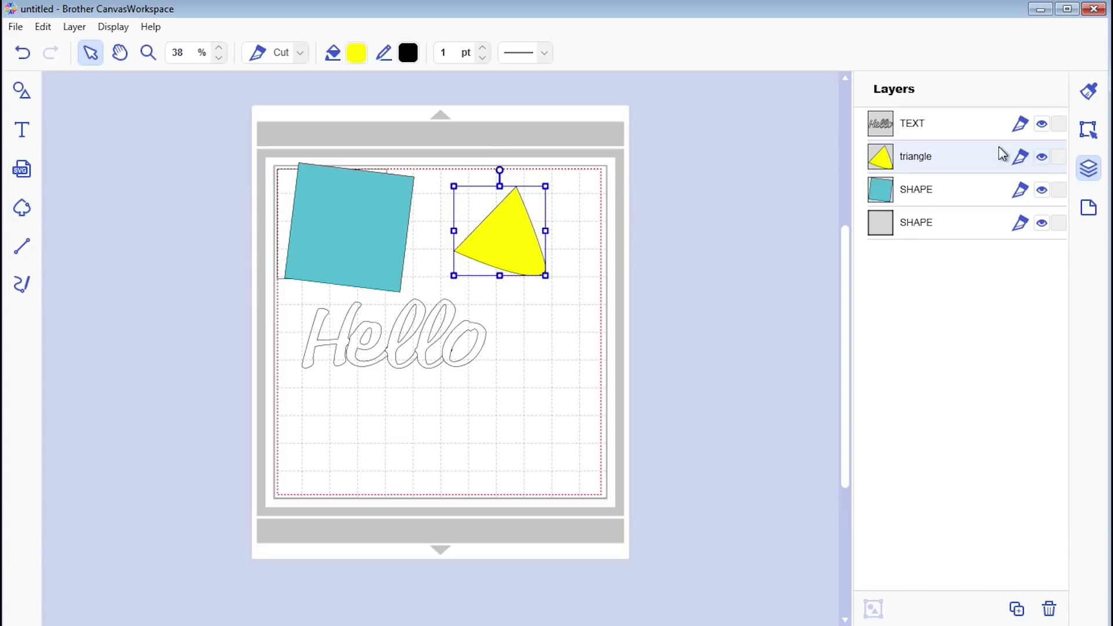
Step: View the Cut and Draw options for the triangle layer and keep it on Cut
{"action": "left_click", "coordinate": [1025, 160]}
{"action": "left_click", "coordinate": [1019, 162]}
{"action": "left_click", "coordinate": [1023, 163]}
{"action": "left_click", "coordinate": [1027, 168]}
{"action": "left_click", "coordinate": [1025, 165]}
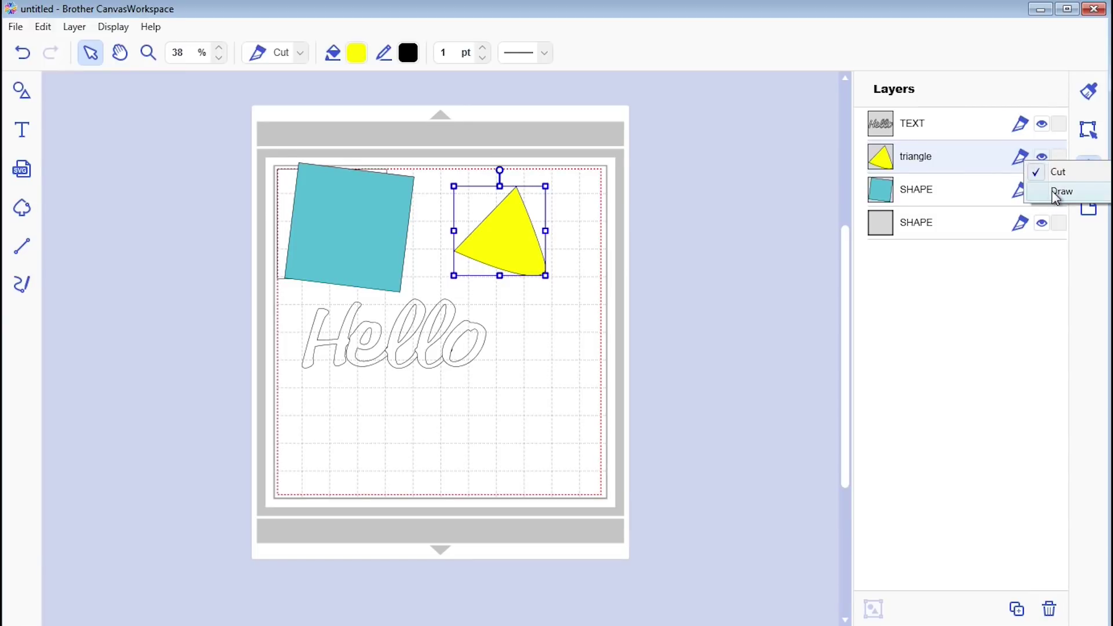
{"action": "left_click", "coordinate": [1042, 172]}
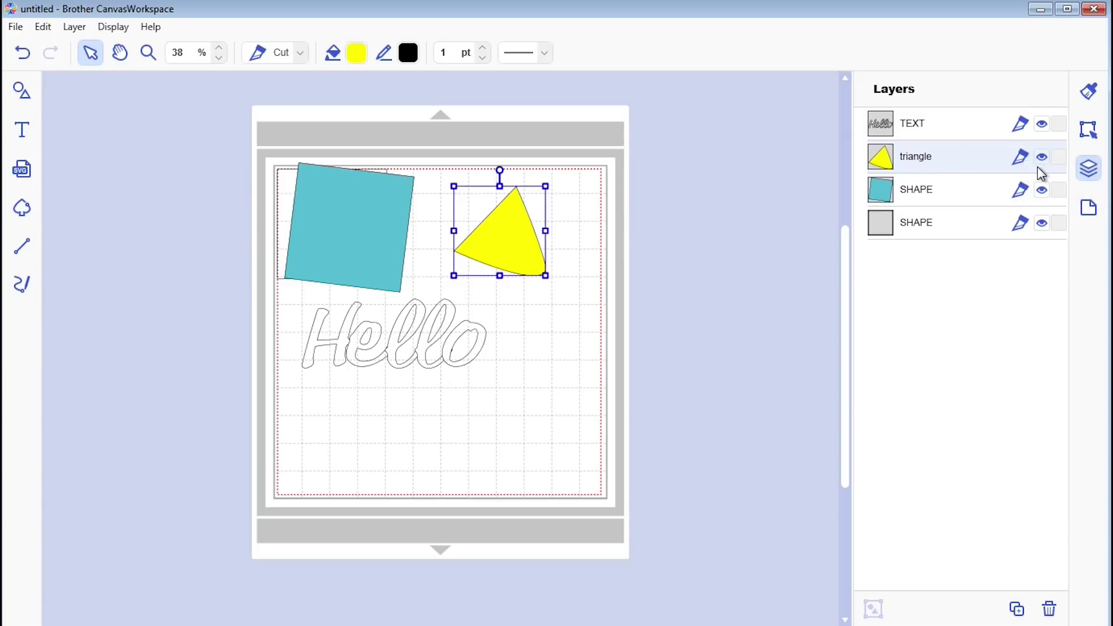
Step: Hide the triangle, teal square and unfilled square layers, and show only the teal square and triangle again
{"action": "left_click", "coordinate": [1042, 157]}
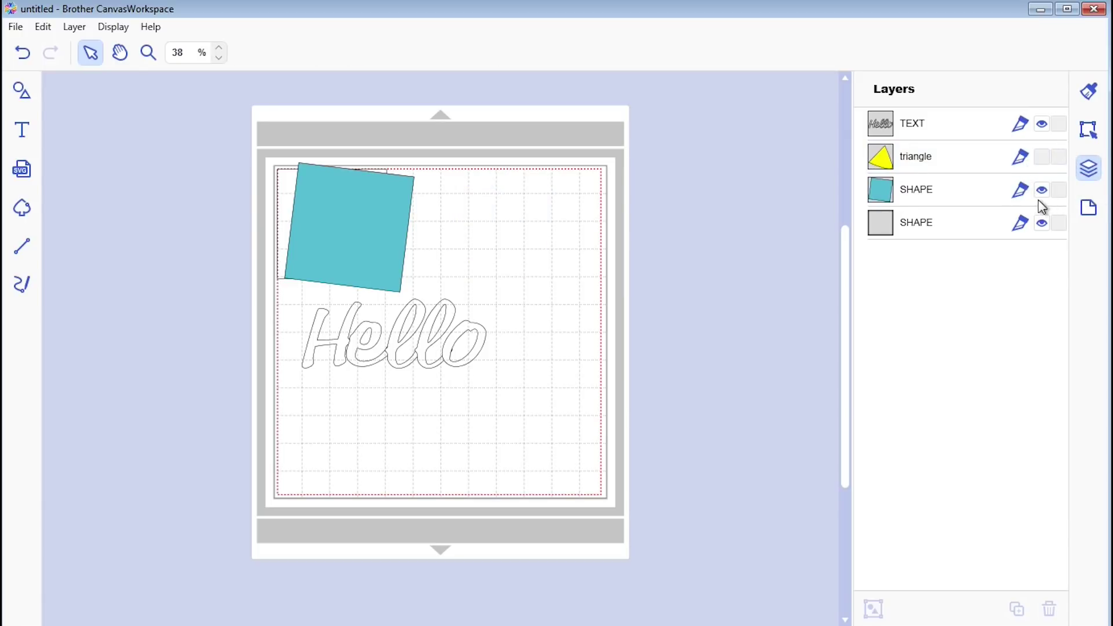
{"action": "left_click", "coordinate": [1041, 190]}
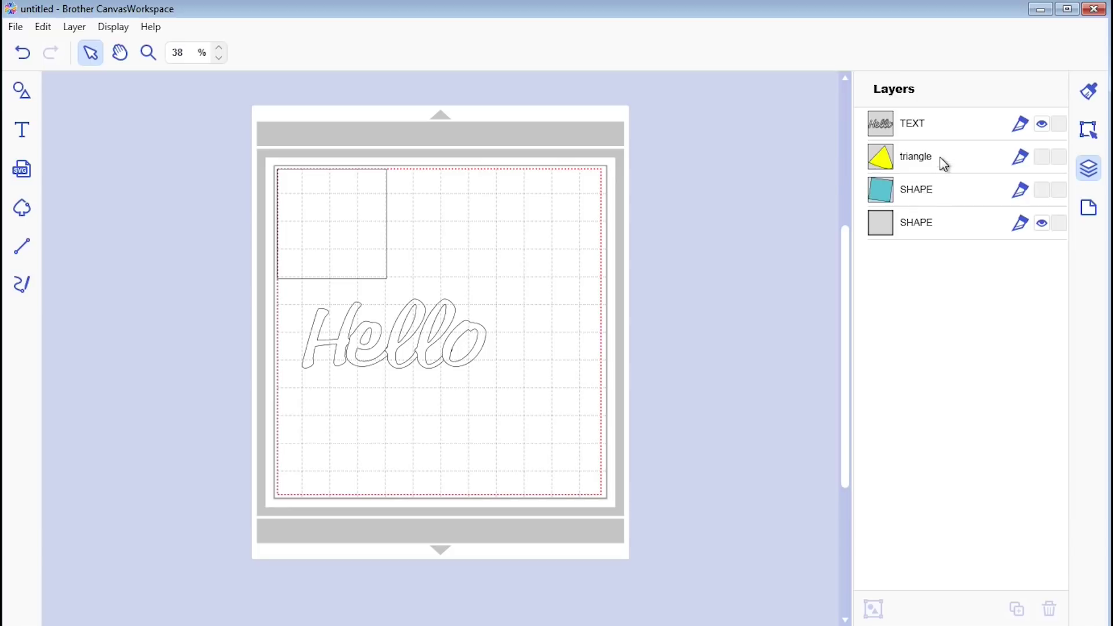
{"action": "left_click", "coordinate": [1042, 223]}
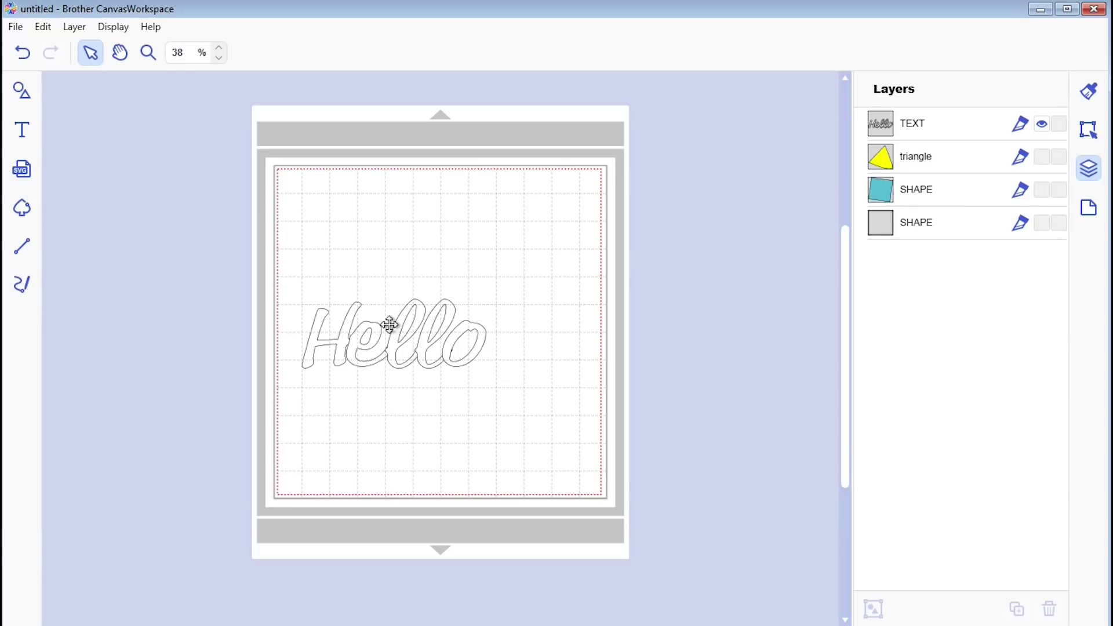
{"action": "left_click", "coordinate": [1042, 191]}
{"action": "left_click", "coordinate": [1041, 157]}
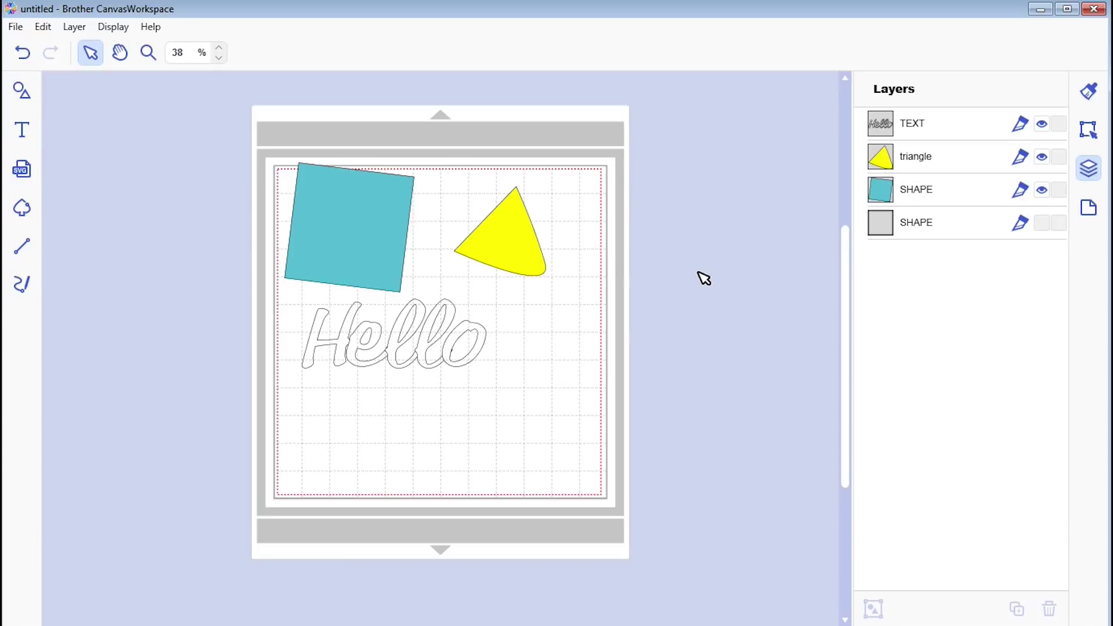
Step: Lock the triangle layer and move the teal square down and to the right, overlapping the Hello text
{"action": "left_click", "coordinate": [1057, 159]}
{"action": "left_click_drag", "start_coordinate": [348, 229], "coordinate": [365, 250]}
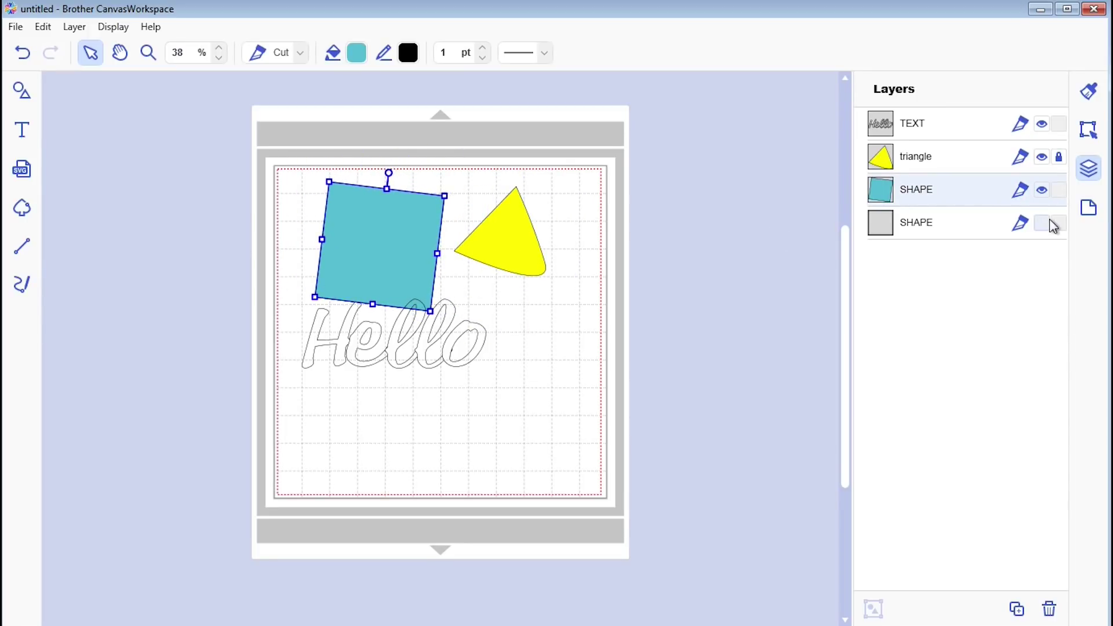
Step: Try the 12" x 24" artboard size and switch back to 12" x 12"
{"action": "left_click", "coordinate": [1090, 210]}
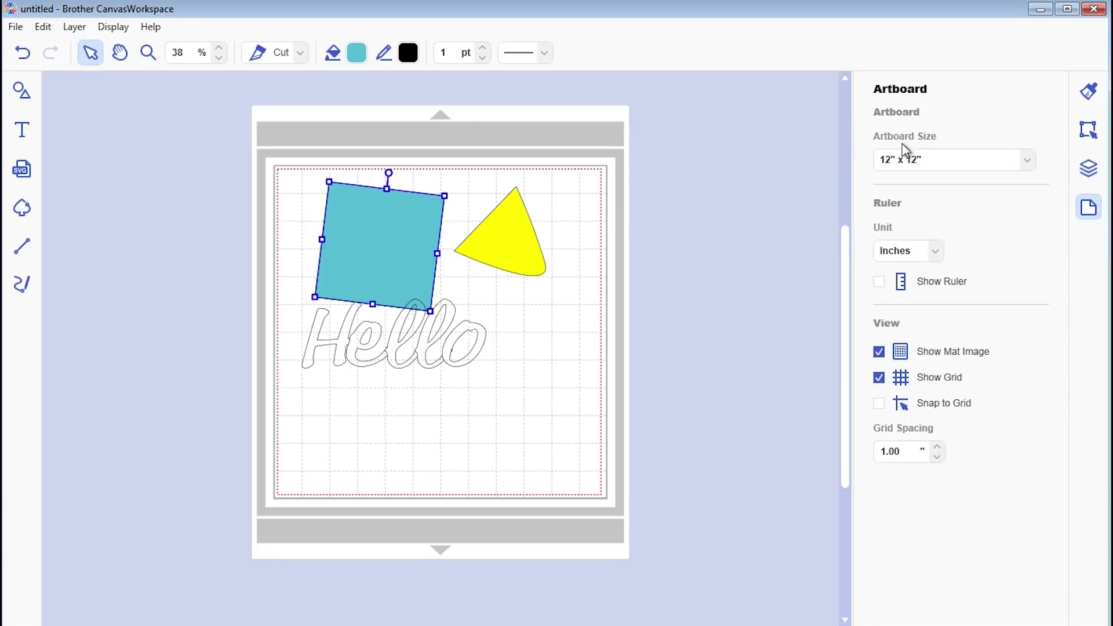
{"action": "left_click", "coordinate": [1028, 165]}
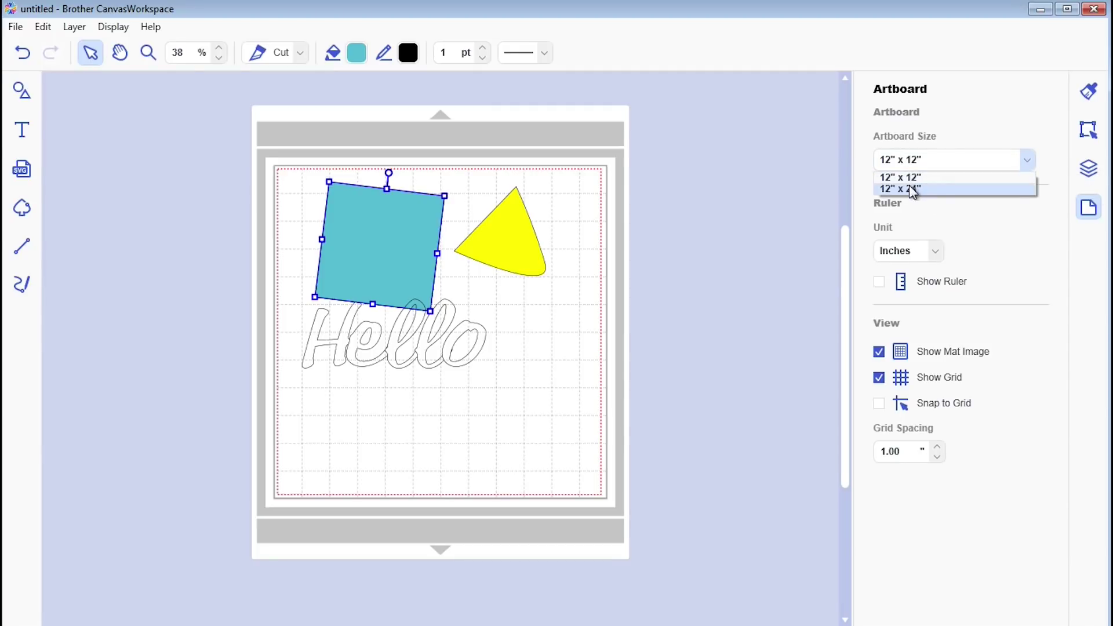
{"action": "left_click", "coordinate": [911, 192]}
{"action": "left_click", "coordinate": [1027, 161]}
{"action": "left_click", "coordinate": [917, 176]}
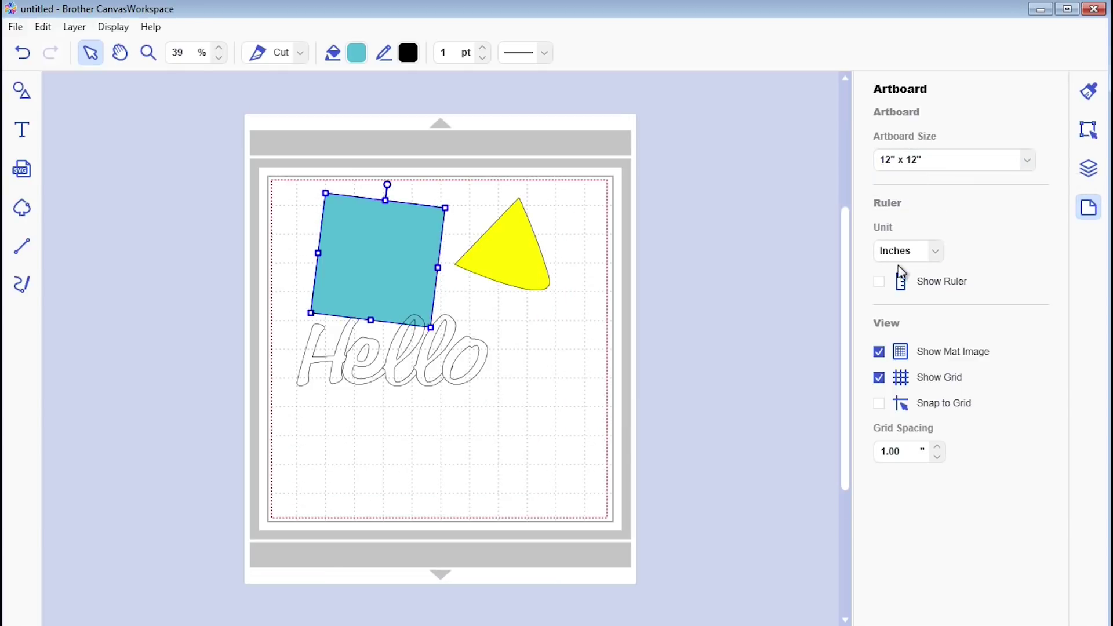
Step: Try showing the ruler and switching its unit to mm, restoring inches and hiding the ruler again
{"action": "left_click", "coordinate": [879, 283]}
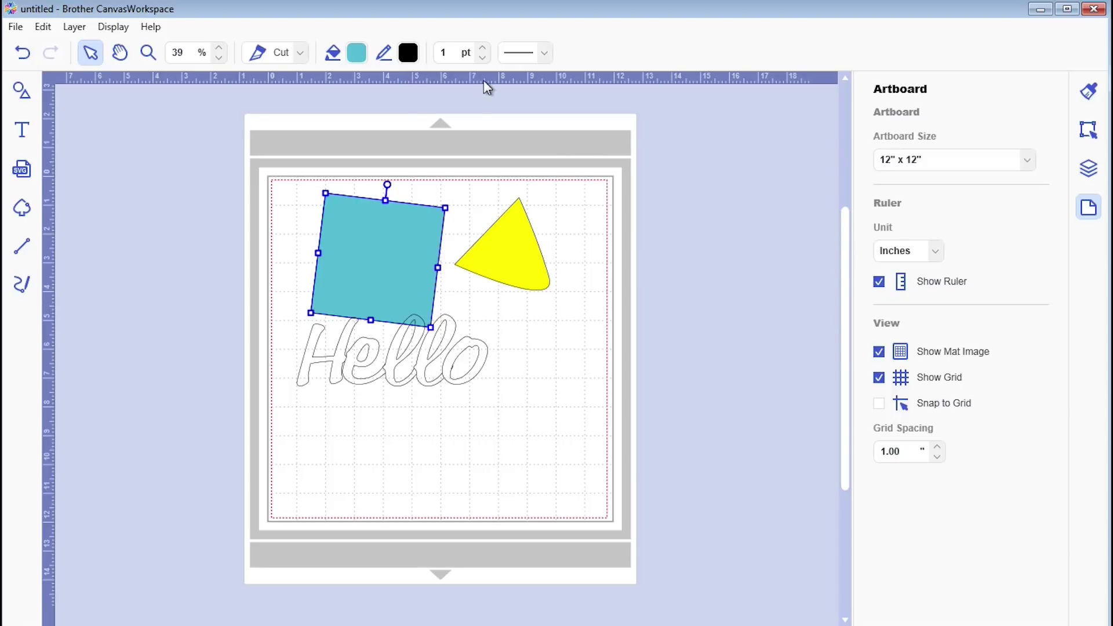
{"action": "left_click", "coordinate": [935, 252]}
{"action": "left_click", "coordinate": [908, 281]}
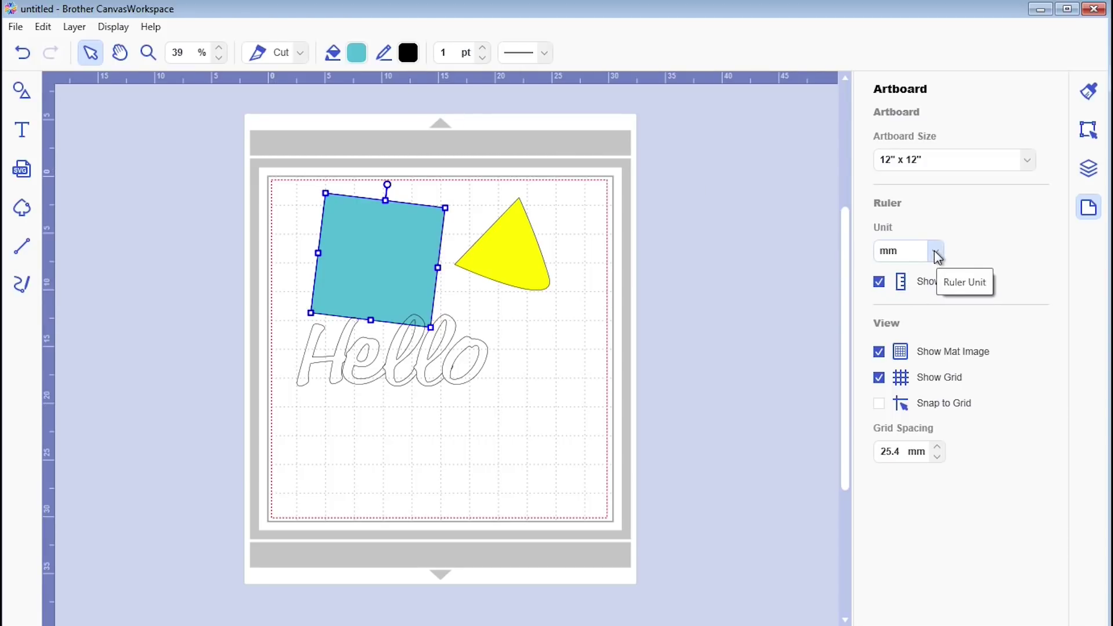
{"action": "left_click", "coordinate": [935, 251]}
{"action": "left_click", "coordinate": [905, 270]}
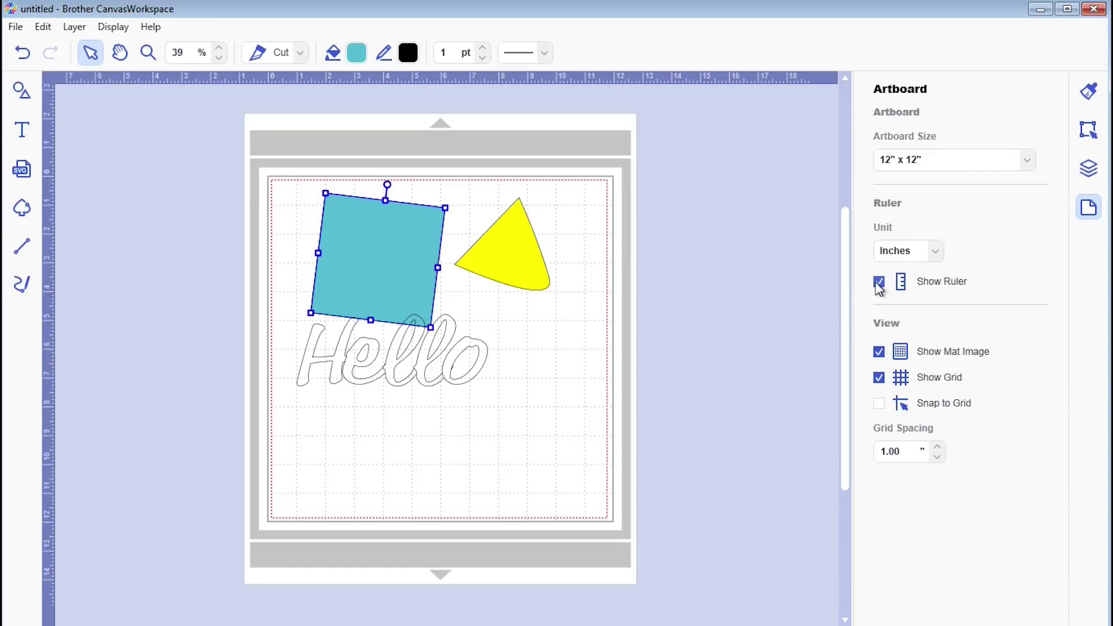
{"action": "left_click", "coordinate": [880, 281]}
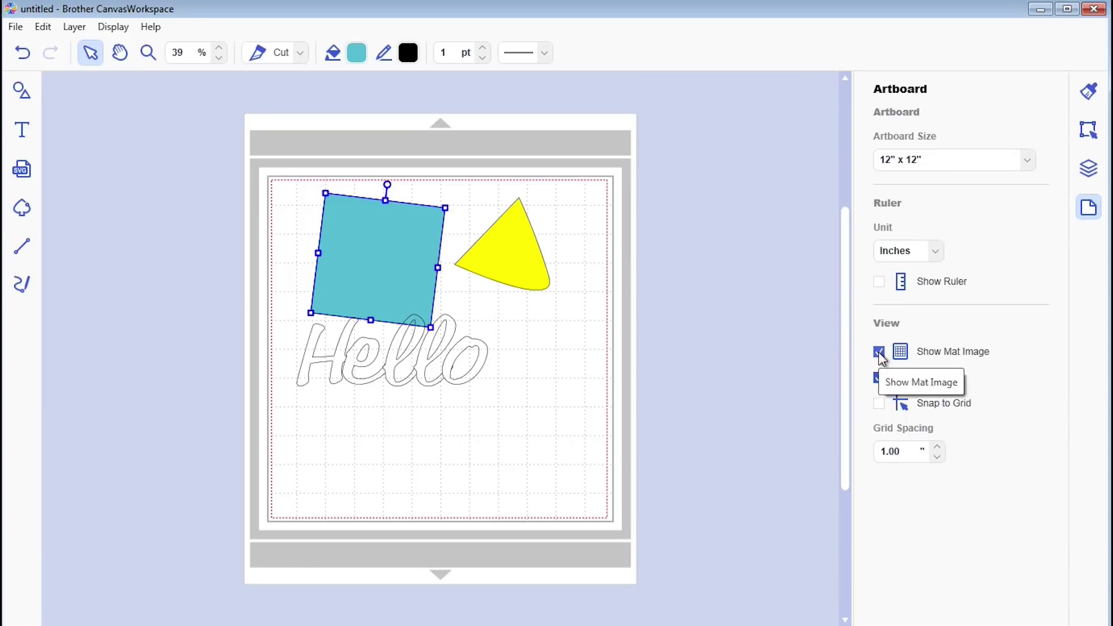
Step: Try hiding the mat image and the grid, showing each one again
{"action": "left_click", "coordinate": [879, 352]}
{"action": "left_click", "coordinate": [879, 352]}
{"action": "left_click", "coordinate": [879, 378]}
{"action": "left_click", "coordinate": [879, 380]}
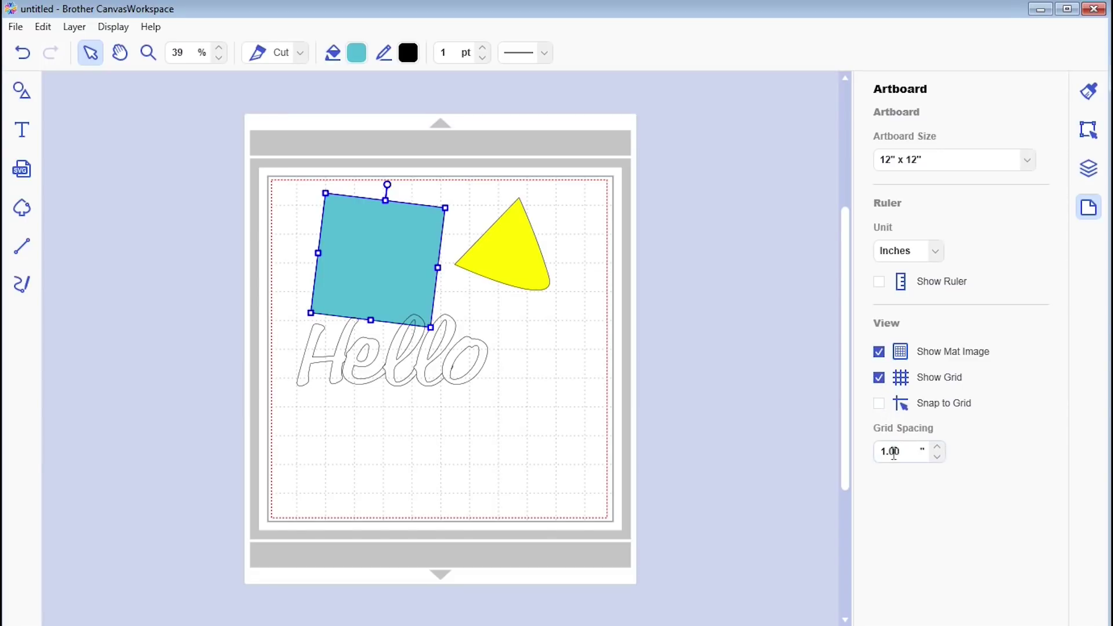
Step: Try raising and lowering the grid spacing, and return it to 1.00"
{"action": "left_click", "coordinate": [938, 447]}
{"action": "left_click", "coordinate": [938, 457]}
{"action": "left_click", "coordinate": [938, 458]}
{"action": "left_click", "coordinate": [938, 457]}
Step: Turn on snapping to the grid for the artboard
{"action": "left_click", "coordinate": [220, 49]}
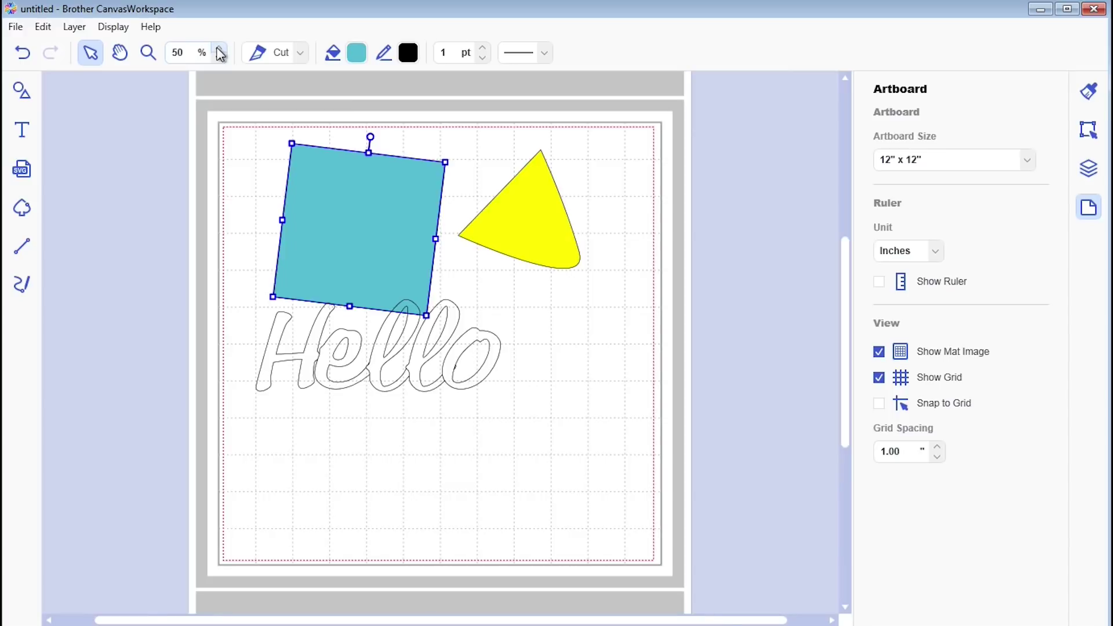
{"action": "left_click", "coordinate": [220, 49]}
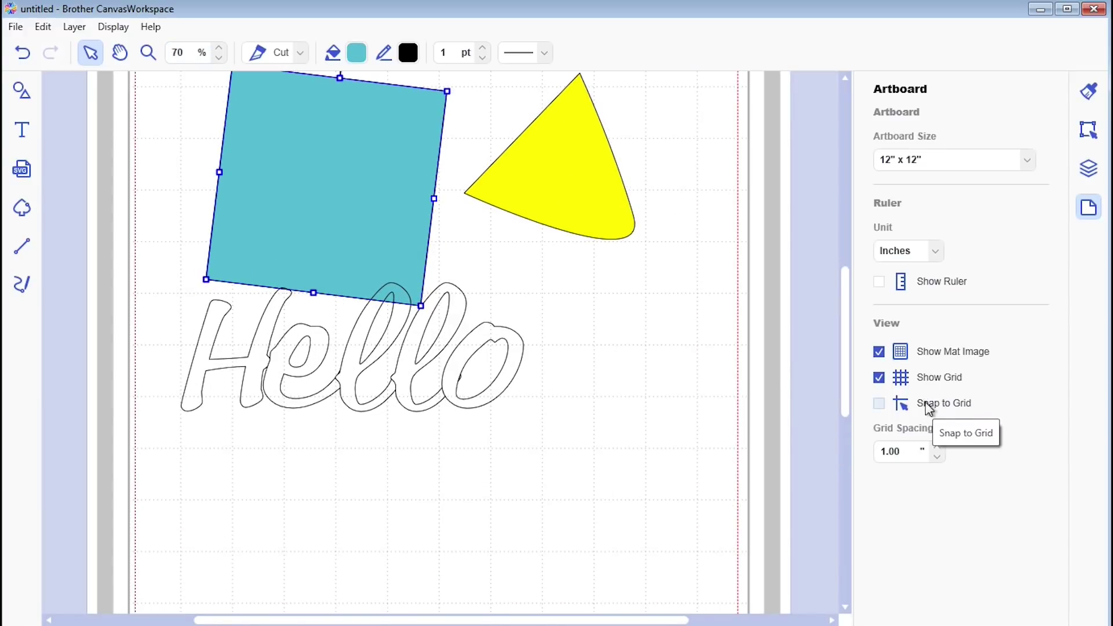
{"action": "left_click", "coordinate": [879, 404]}
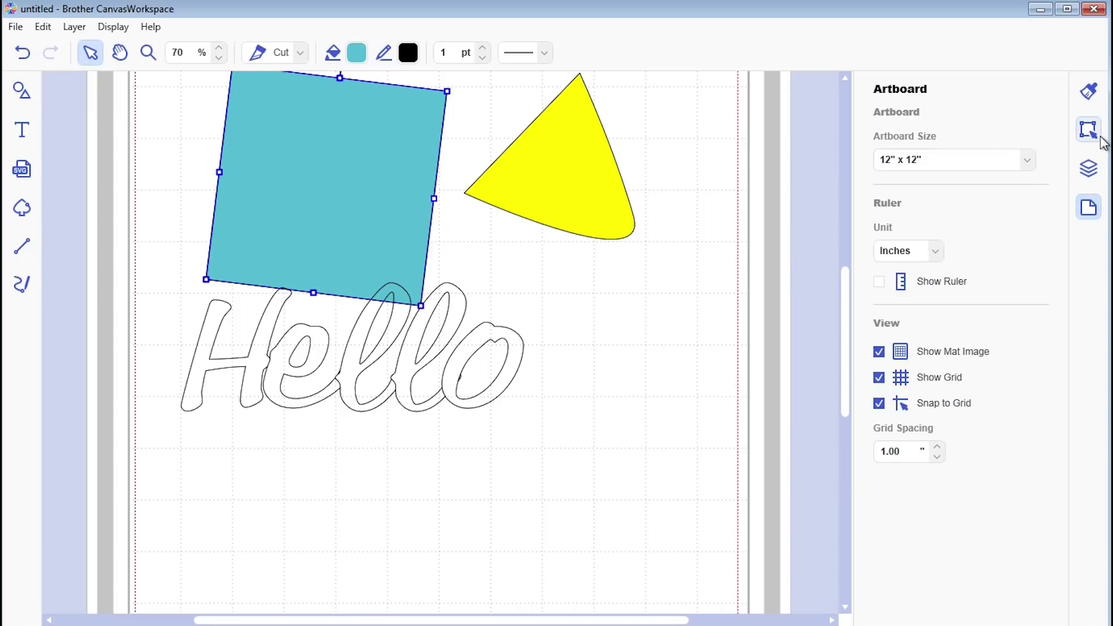
Step: Hide the Hello text, triangle and teal square layers to clear the mat
{"action": "left_click", "coordinate": [1089, 169]}
{"action": "left_click", "coordinate": [1041, 123]}
{"action": "left_click", "coordinate": [1042, 157]}
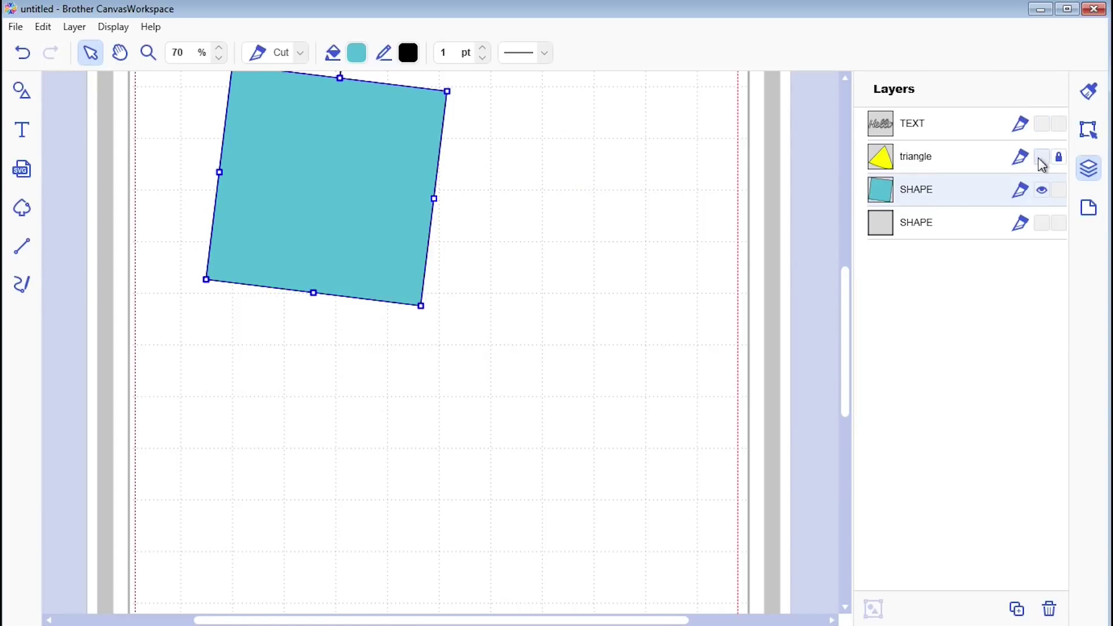
{"action": "left_click", "coordinate": [1042, 189]}
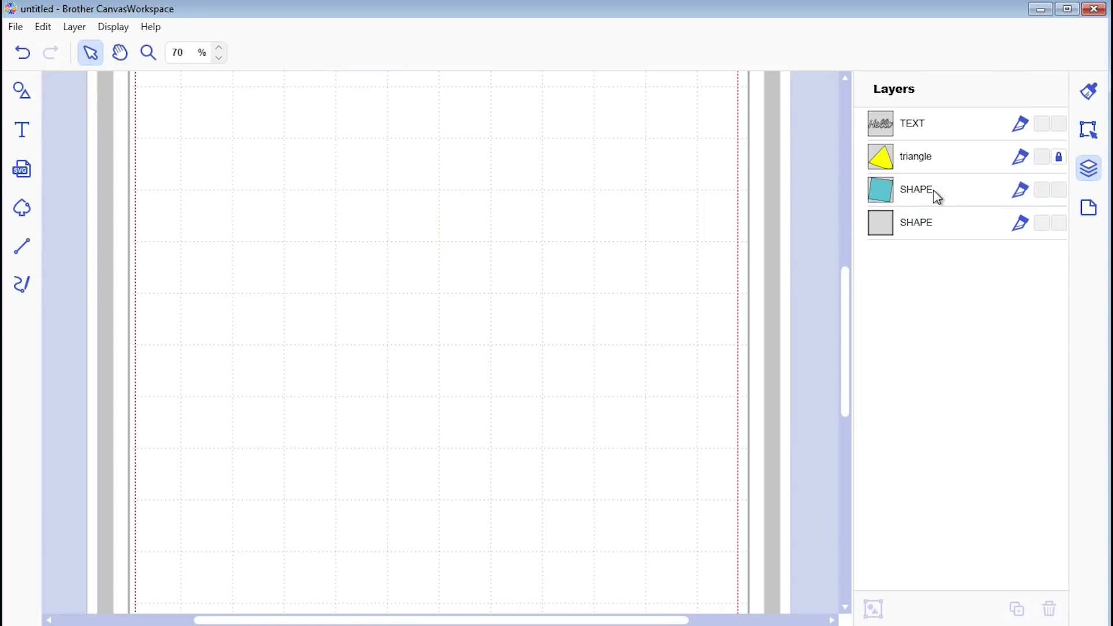
Step: Add a plain sharp-cornered square from the basic shapes collection to the cleared mat
{"action": "left_click", "coordinate": [1090, 214]}
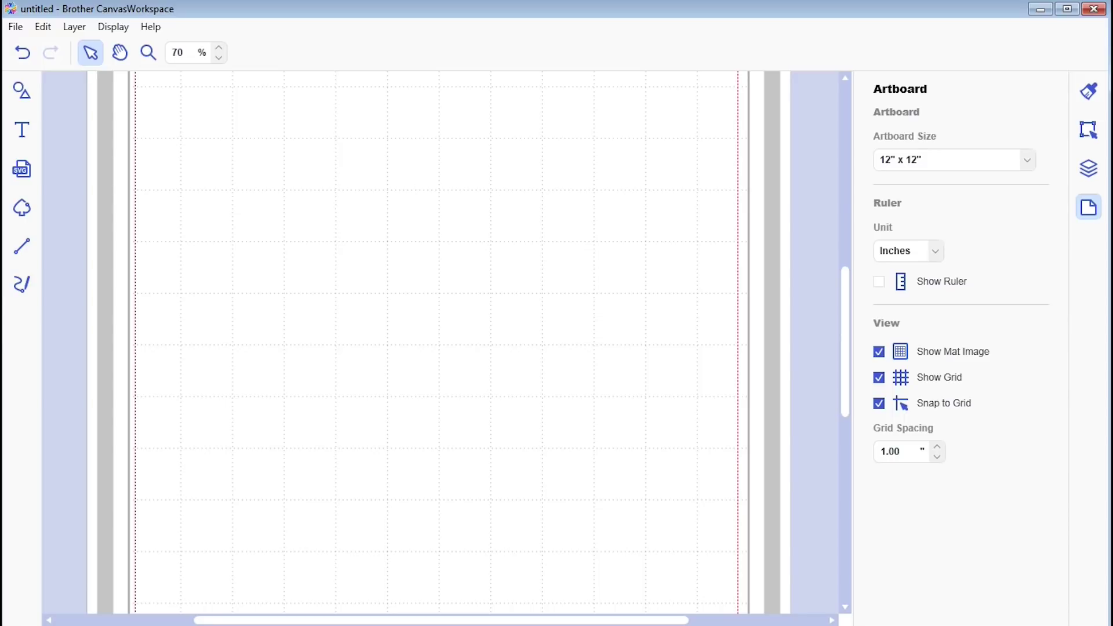
{"action": "left_click", "coordinate": [23, 93]}
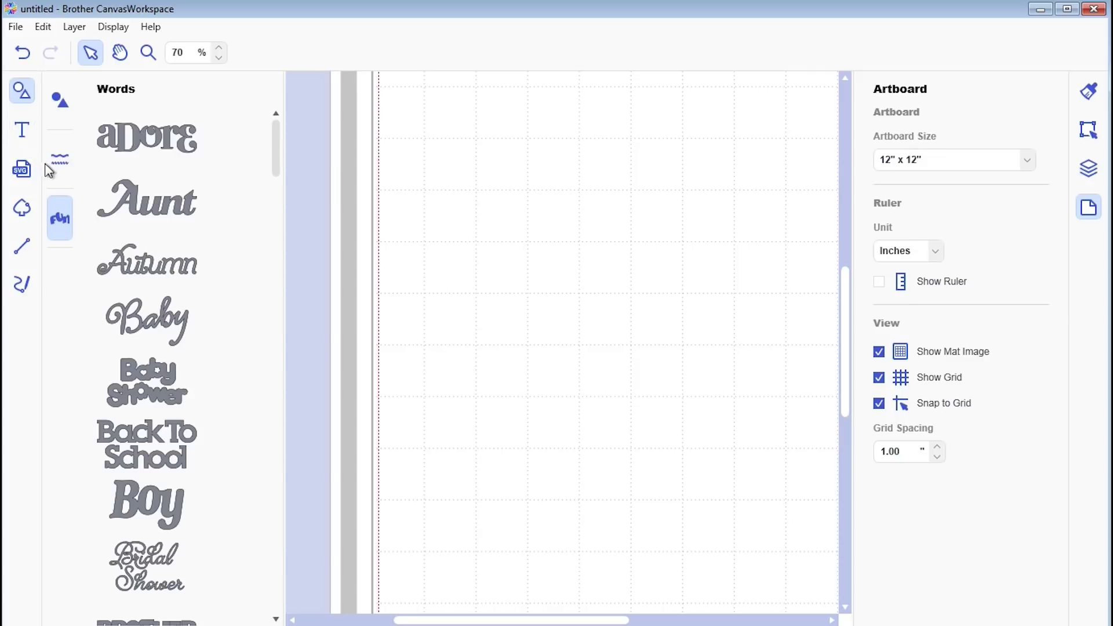
{"action": "left_click", "coordinate": [60, 99]}
{"action": "left_click", "coordinate": [122, 149]}
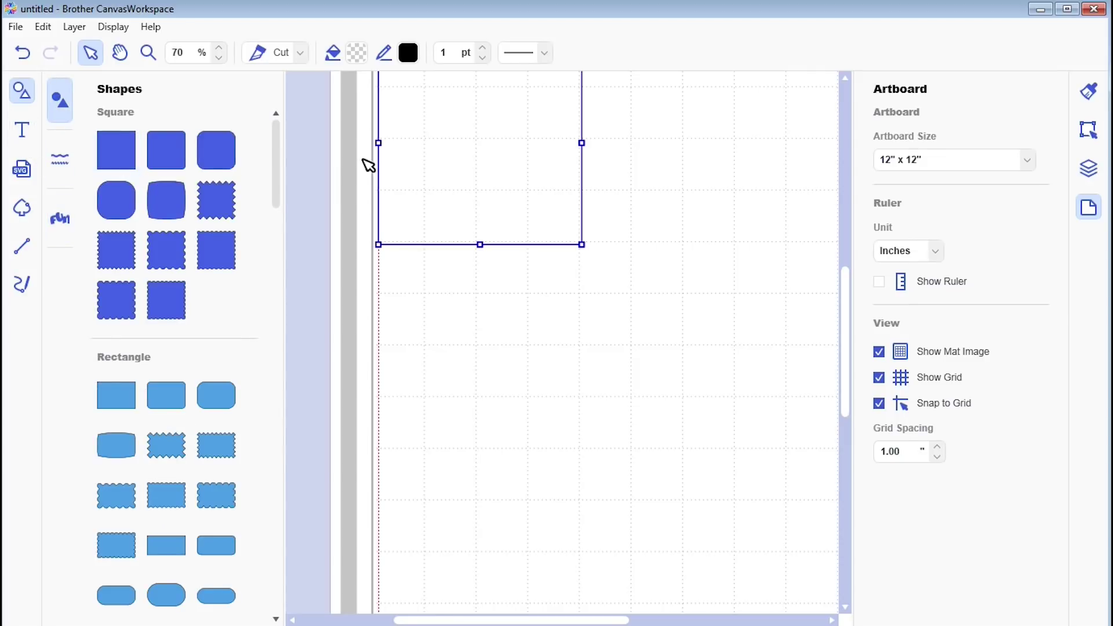
Step: Try moving the square in grid-snapped steps, and compare by turning off snapping to the grid and moving it freely
{"action": "left_click_drag", "start_coordinate": [497, 176], "coordinate": [520, 215]}
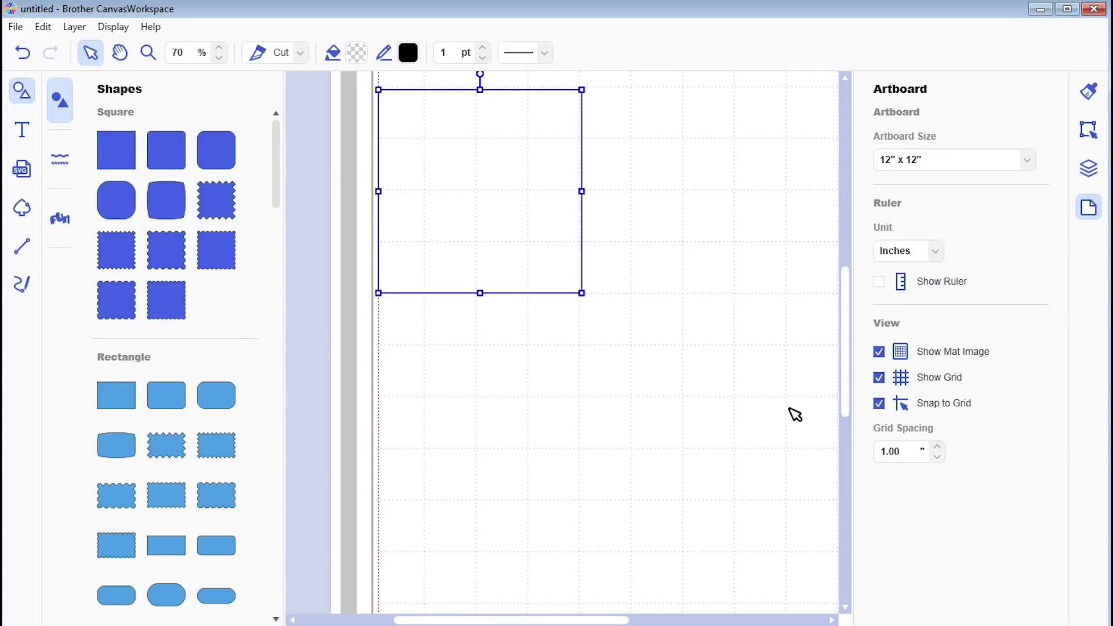
{"action": "left_click", "coordinate": [879, 404]}
{"action": "left_click_drag", "start_coordinate": [463, 147], "coordinate": [585, 223]}
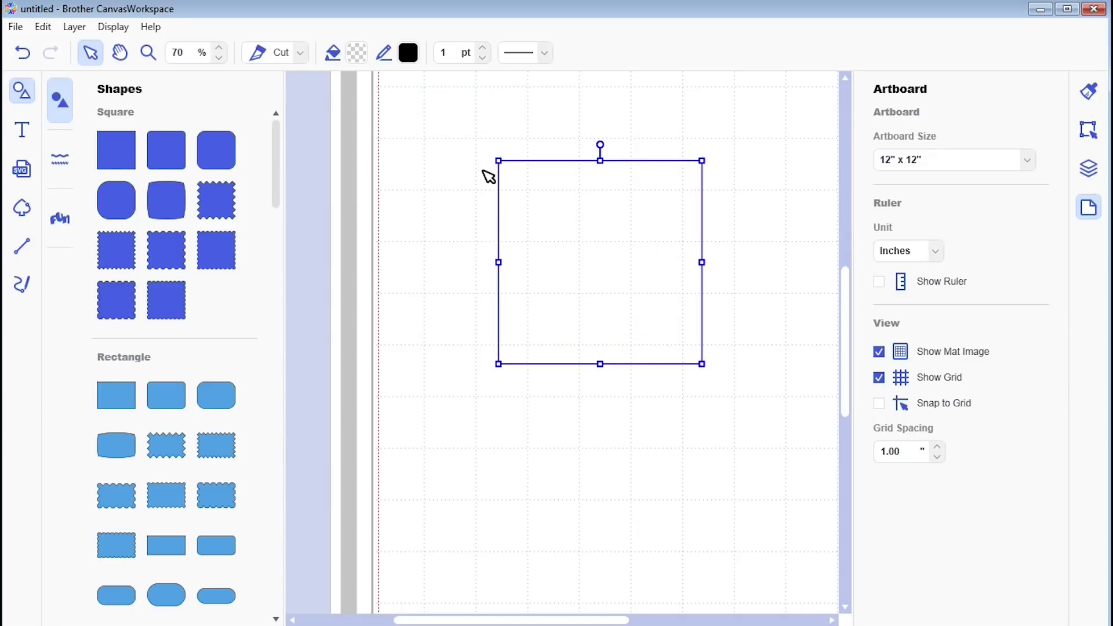
{"action": "key", "text": "ctrl+z"}
{"action": "key", "text": "ctrl+z"}
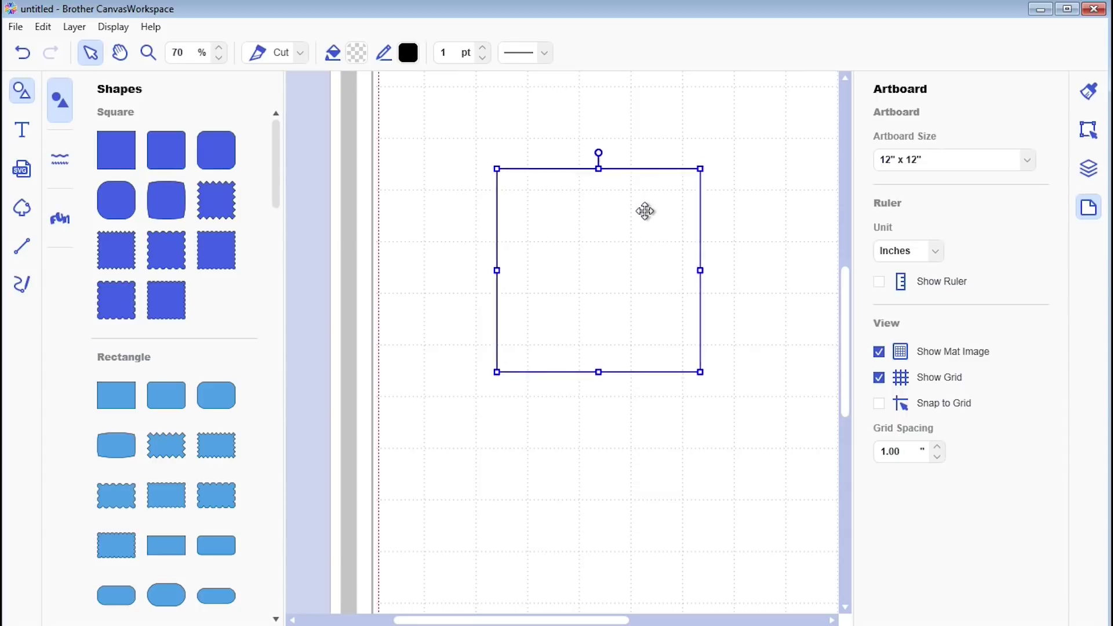
{"action": "key", "text": "ctrl+y"}
{"action": "key", "text": "ctrl+y"}
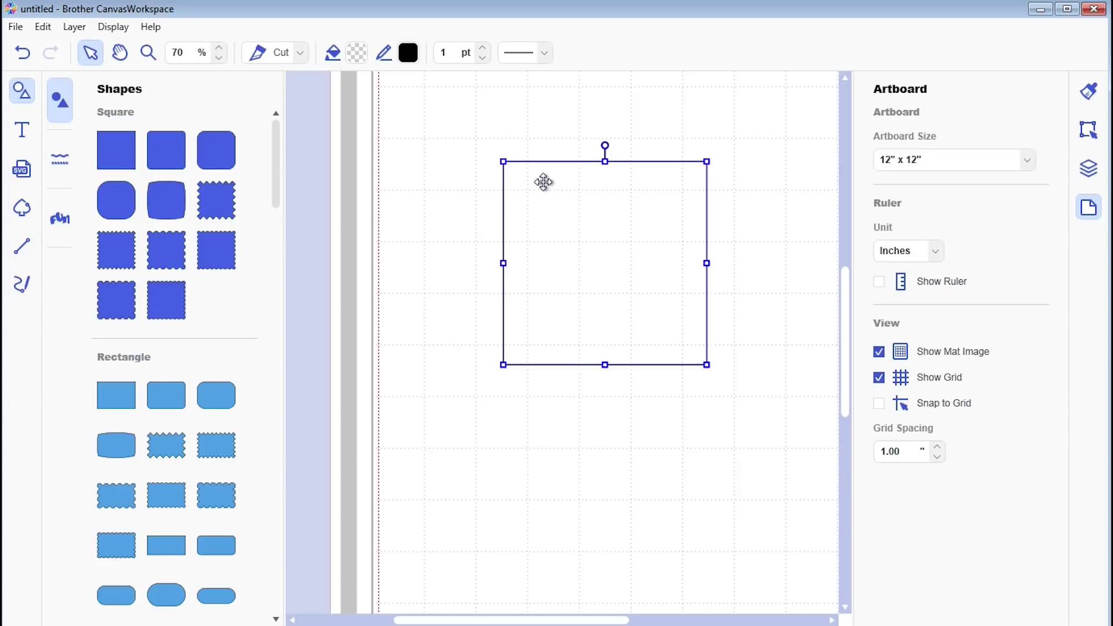
{"action": "mouse_move", "coordinate": [545, 183]}
{"action": "left_mouse_down"}
{"action": "mouse_move", "coordinate": [529, 183]}
{"action": "mouse_move", "coordinate": [535, 194]}
{"action": "left_mouse_up"}
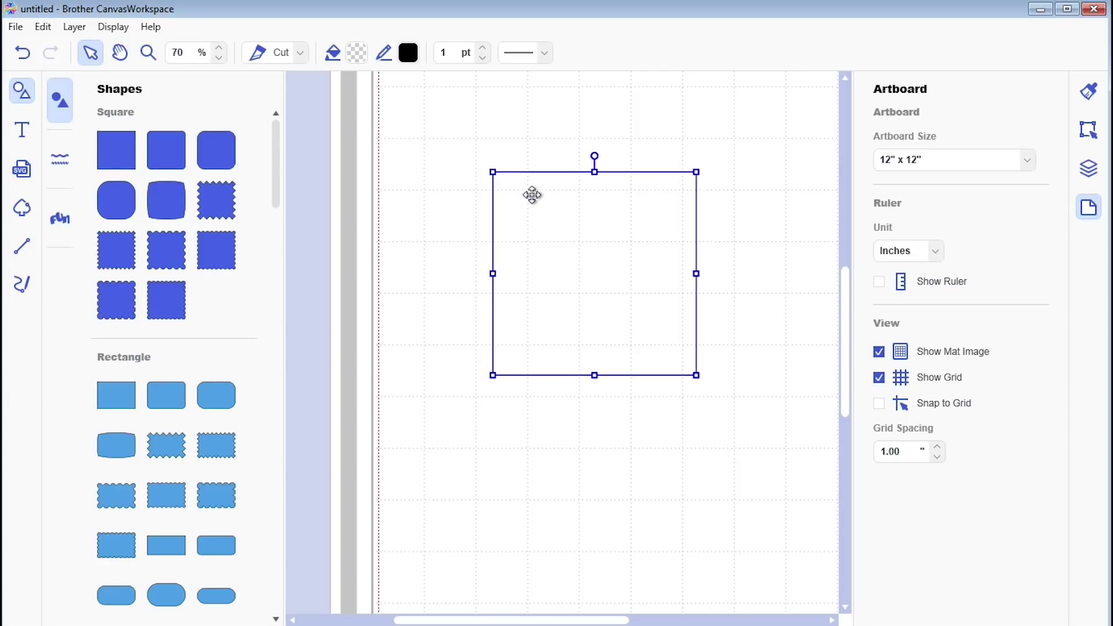
Step: Turn snapping to the grid back on and move the square so its corner lands on a grid intersection
{"action": "left_click", "coordinate": [879, 404]}
{"action": "left_click_drag", "start_coordinate": [609, 261], "coordinate": [671, 288]}
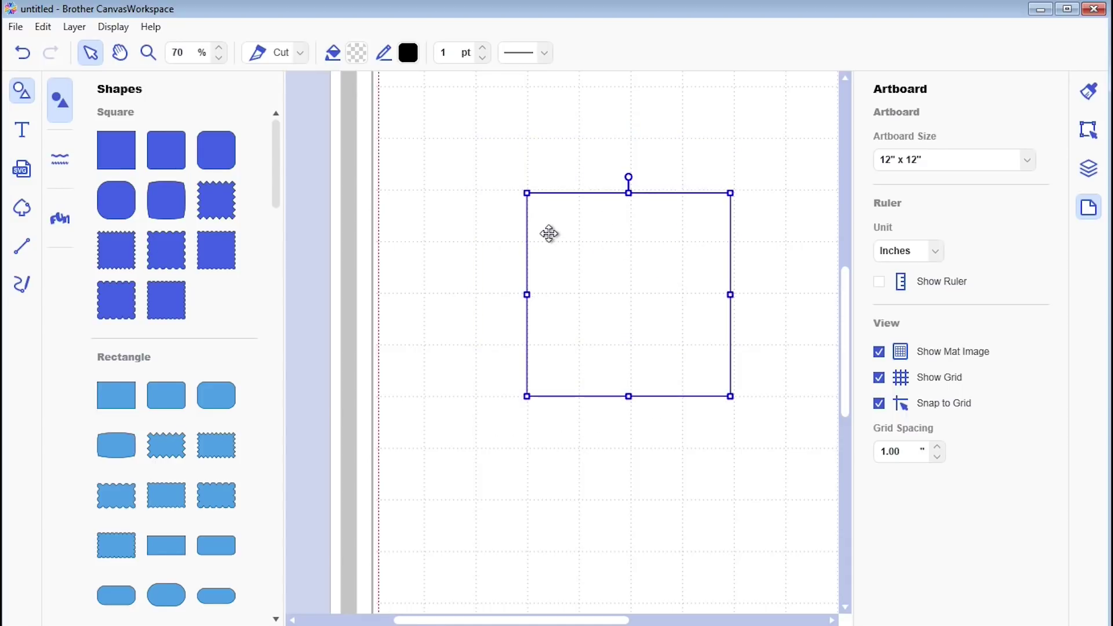
{"action": "left_click_drag", "start_coordinate": [586, 236], "coordinate": [584, 209]}
Step: Turn off snapping to the grid and delete the square from the mat
{"action": "left_click", "coordinate": [879, 403]}
{"action": "double_click", "coordinate": [614, 252]}
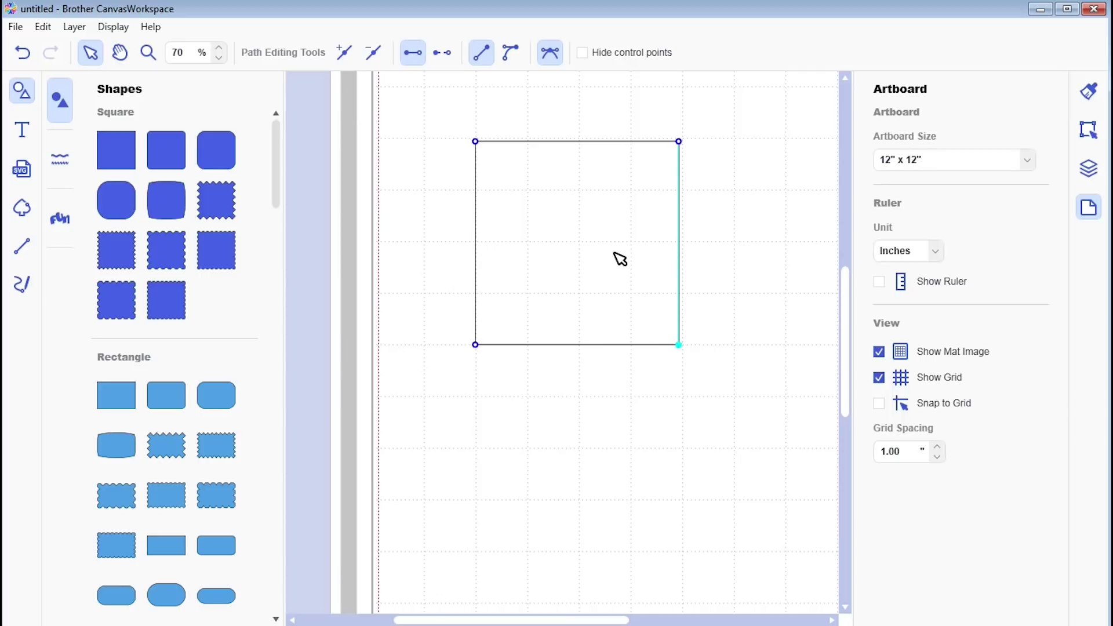
{"action": "left_click", "coordinate": [698, 255]}
{"action": "left_click", "coordinate": [589, 238]}
{"action": "key", "text": "Delete"}
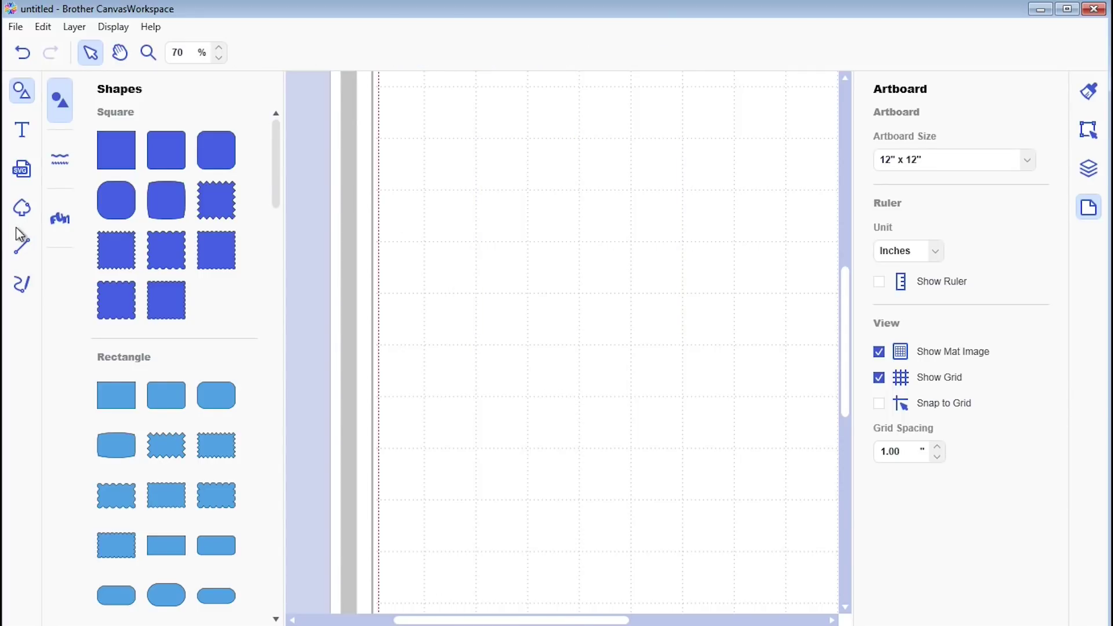
Step: Draw a closed triangle about 2" wide and 2.75" tall with the straight-line Path tool, without grid snapping
{"action": "left_click", "coordinate": [22, 248]}
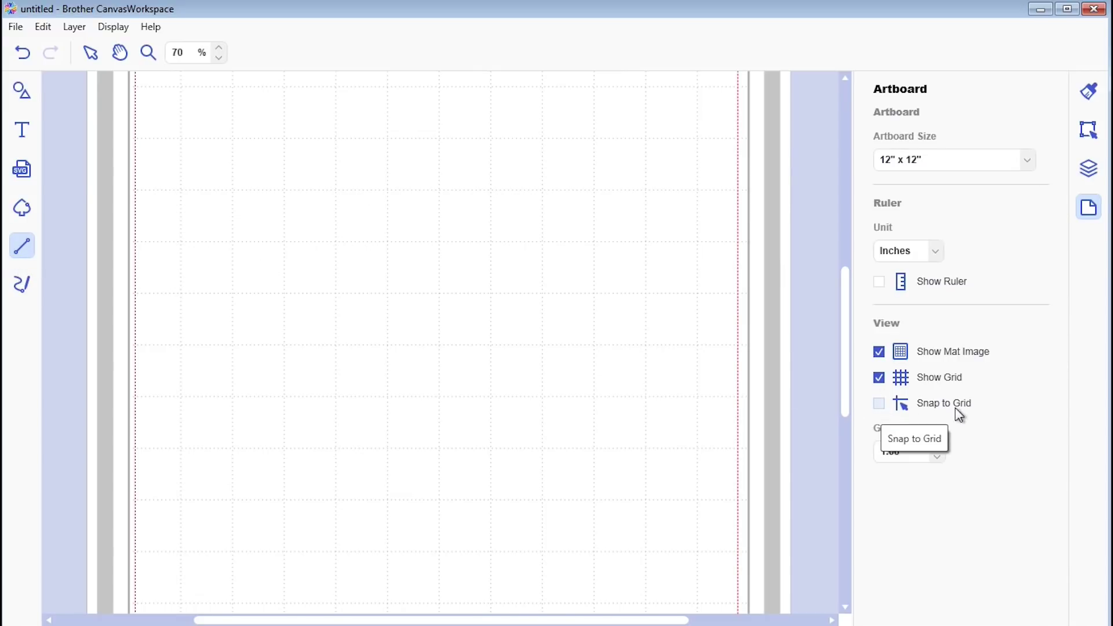
{"action": "left_click", "coordinate": [365, 208]}
{"action": "left_click", "coordinate": [312, 348]}
{"action": "left_click", "coordinate": [413, 351]}
{"action": "left_click", "coordinate": [366, 209]}
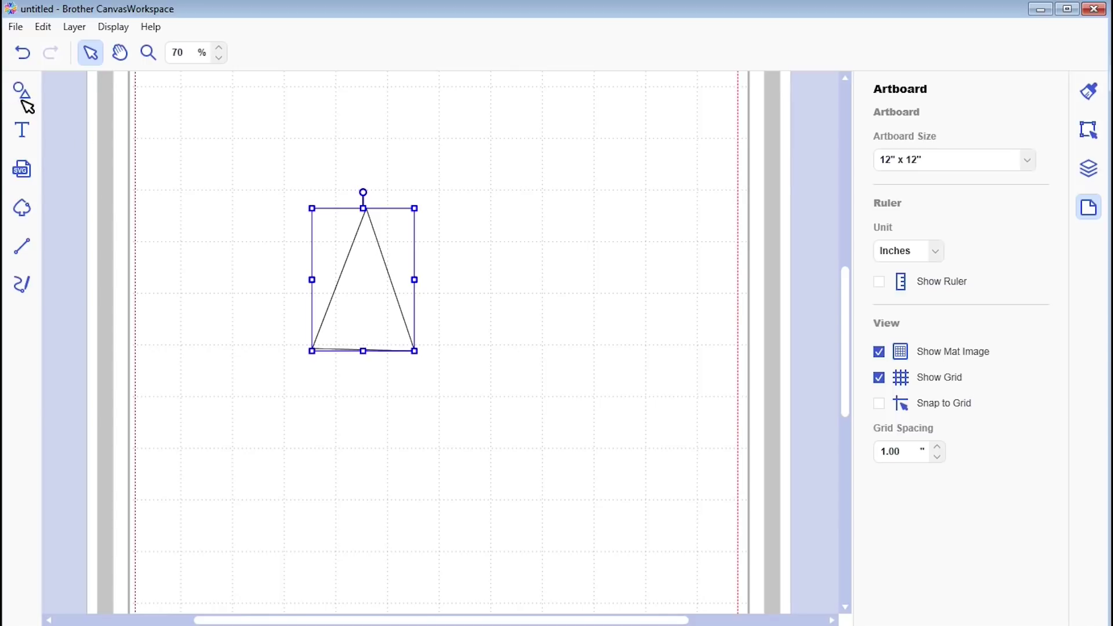
Step: Move the hand-drawn triangle freely toward the mat's left edge and deselect it
{"action": "left_click", "coordinate": [103, 56]}
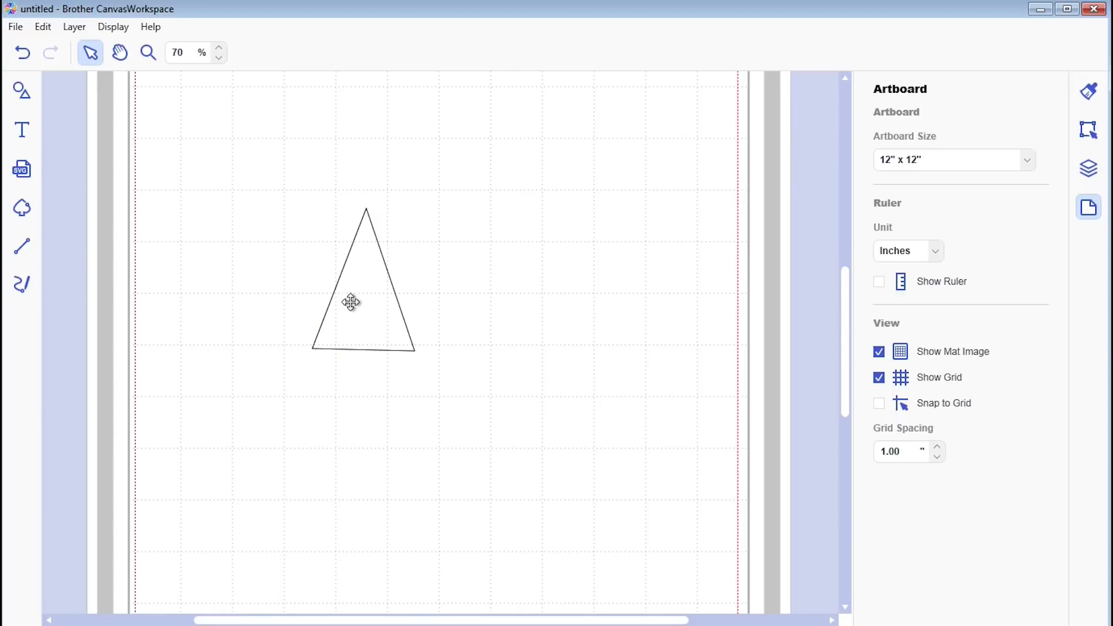
{"action": "mouse_move", "coordinate": [360, 306]}
{"action": "left_mouse_down"}
{"action": "mouse_move", "coordinate": [392, 281]}
{"action": "mouse_move", "coordinate": [225, 264]}
{"action": "left_mouse_up"}
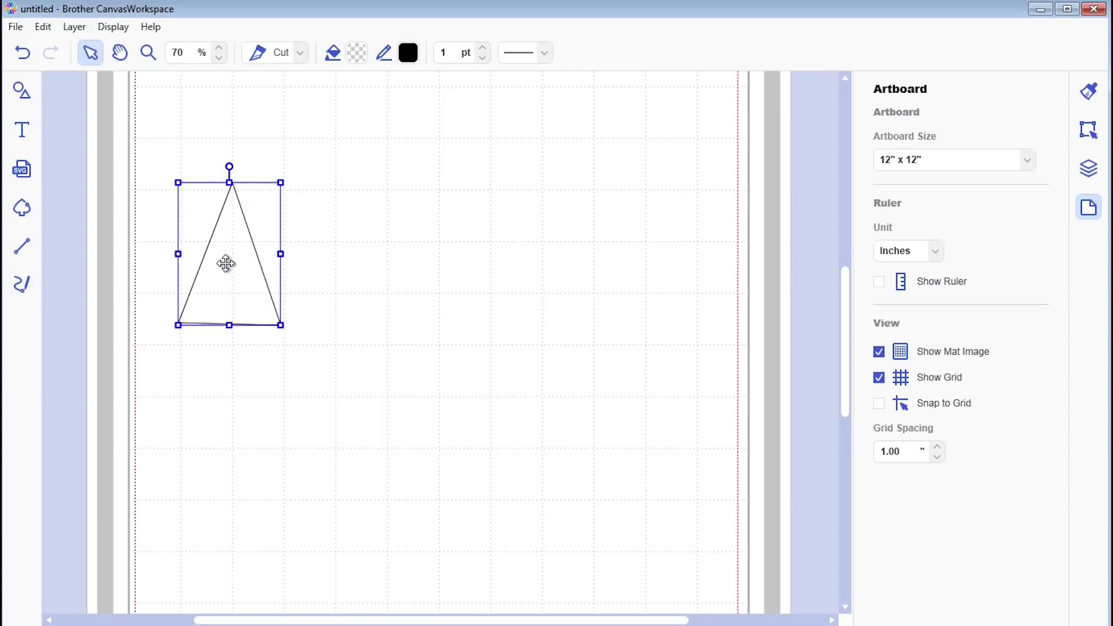
{"action": "left_click", "coordinate": [388, 343]}
Step: Turn on snapping to the grid and draw a second closed triangle, 2" wide and 3" tall, to the right of the first
{"action": "left_click", "coordinate": [879, 404]}
{"action": "left_click", "coordinate": [27, 244]}
{"action": "mouse_move", "coordinate": [492, 193]}
{"action": "left_mouse_down"}
{"action": "mouse_move", "coordinate": [423, 316]}
{"action": "mouse_move", "coordinate": [472, 256]}
{"action": "mouse_move", "coordinate": [450, 246]}
{"action": "mouse_move", "coordinate": [437, 311]}
{"action": "mouse_move", "coordinate": [414, 336]}
{"action": "mouse_move", "coordinate": [435, 345]}
{"action": "mouse_move", "coordinate": [388, 390]}
{"action": "mouse_move", "coordinate": [427, 348]}
{"action": "mouse_move", "coordinate": [443, 299]}
{"action": "mouse_move", "coordinate": [446, 346]}
{"action": "left_mouse_up"}
{"action": "left_click", "coordinate": [447, 346]}
{"action": "left_click", "coordinate": [543, 347]}
{"action": "left_click", "coordinate": [502, 198]}
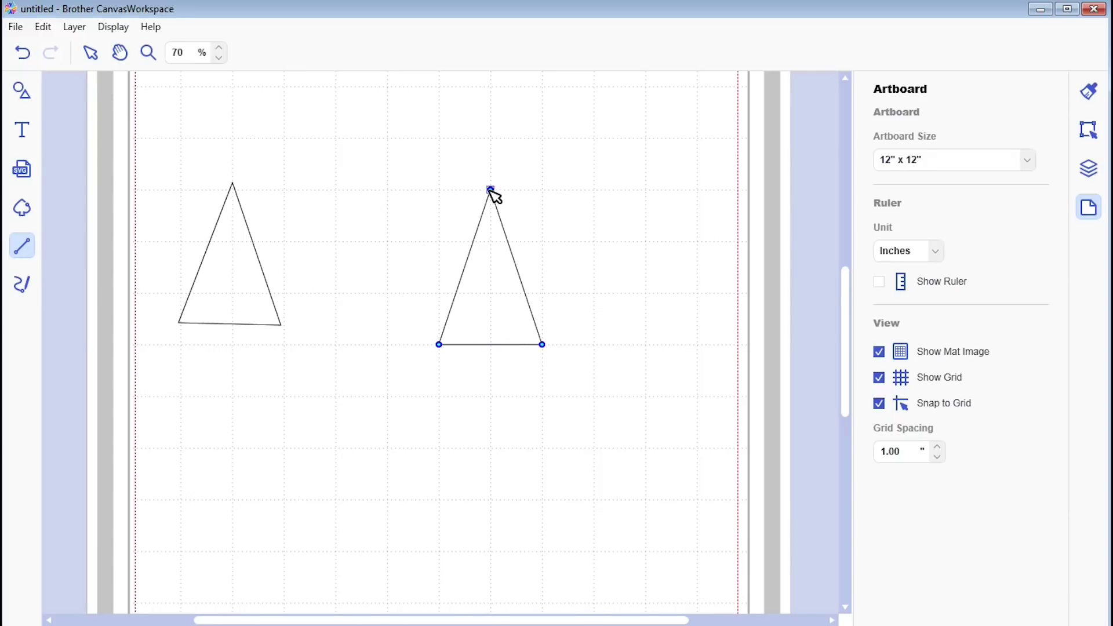
{"action": "left_click", "coordinate": [492, 191]}
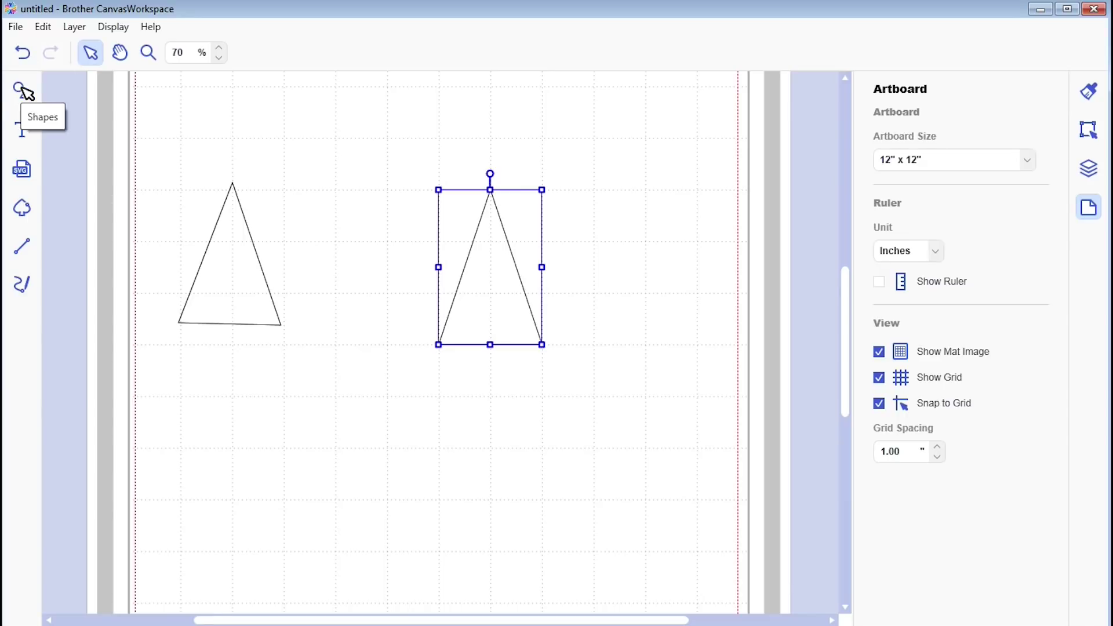
Step: Move the second triangle one grid square to the left and deselect it
{"action": "left_click", "coordinate": [503, 285]}
{"action": "left_click_drag", "start_coordinate": [495, 278], "coordinate": [445, 278]}
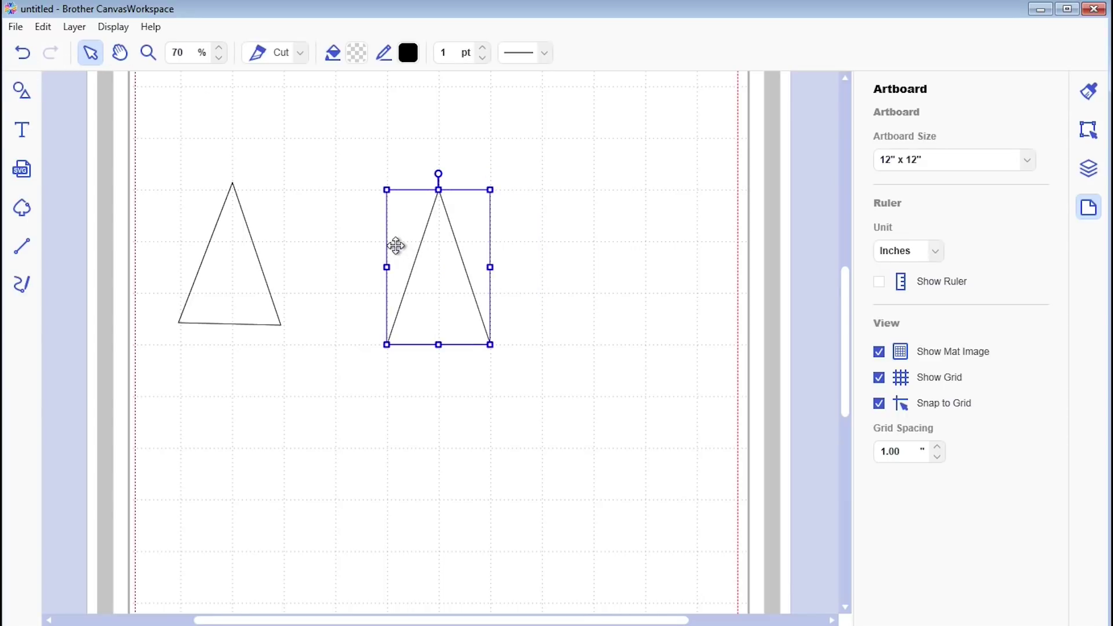
{"action": "left_click", "coordinate": [59, 95]}
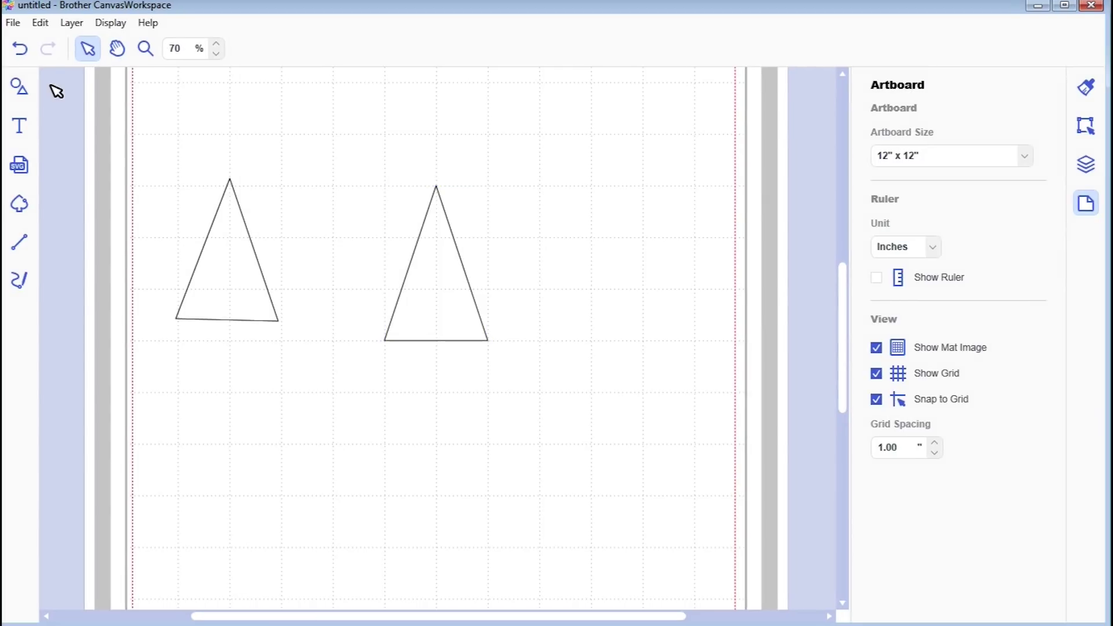